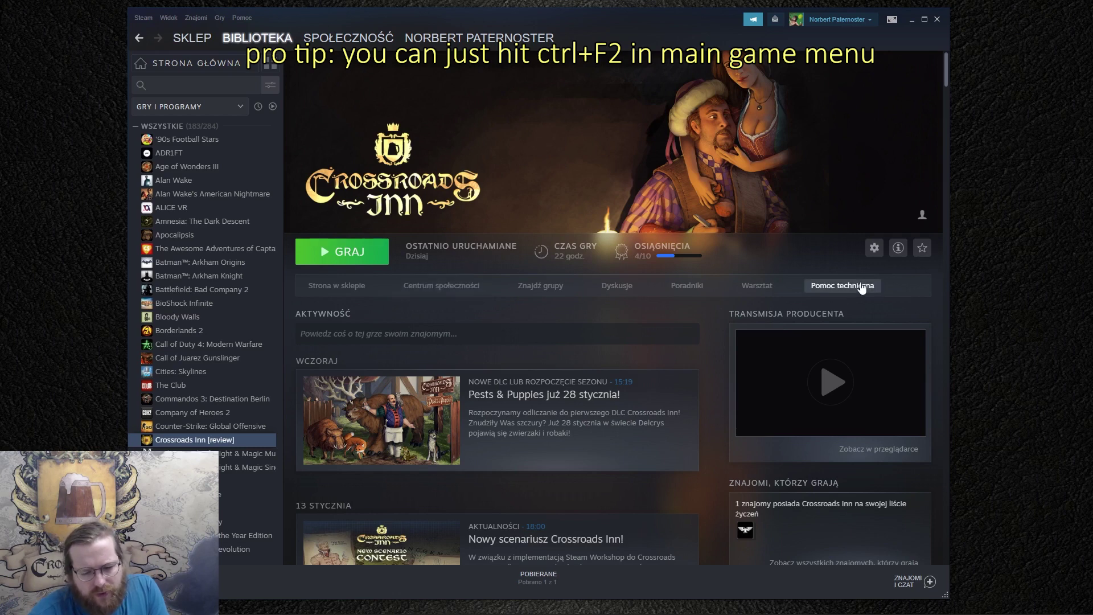
Open the local game files folder of Crossroads Inn from the game's properties in Steam.
left_click(876, 248)
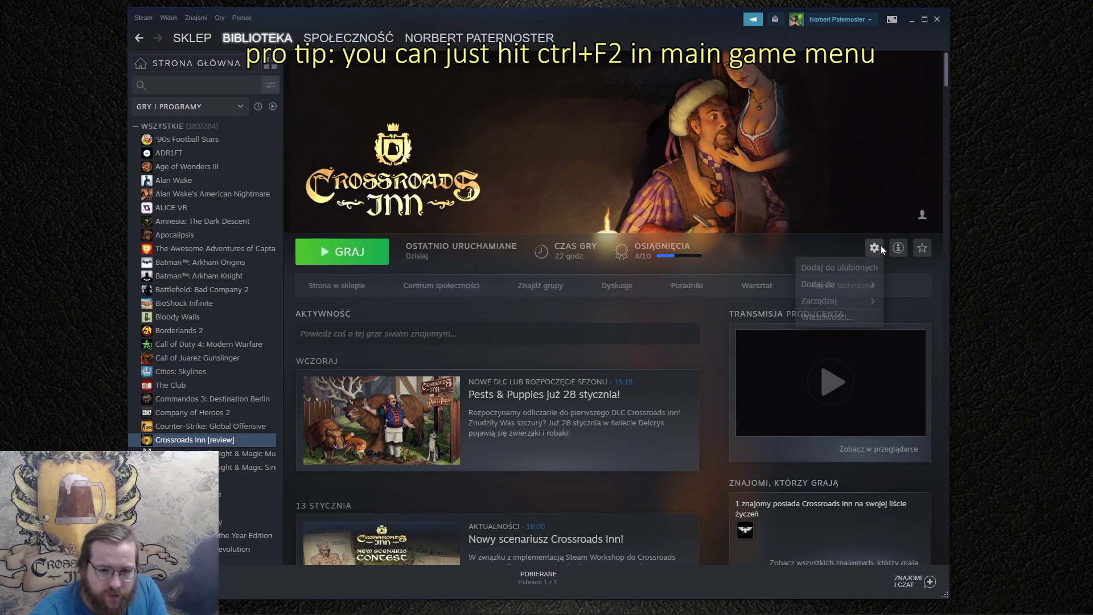
left_click(843, 317)
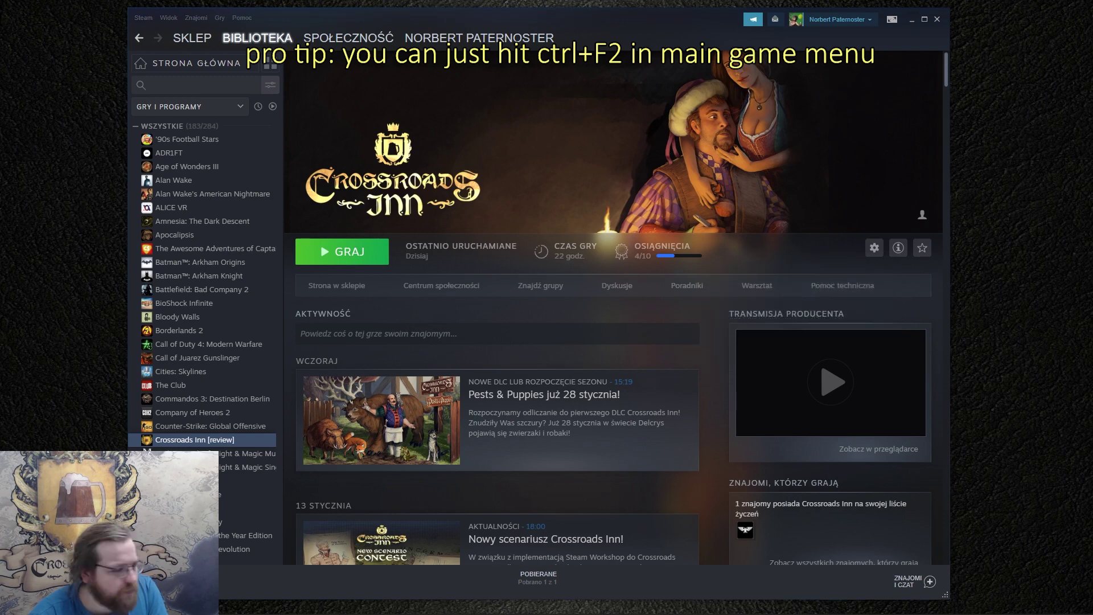
left_click(505, 105)
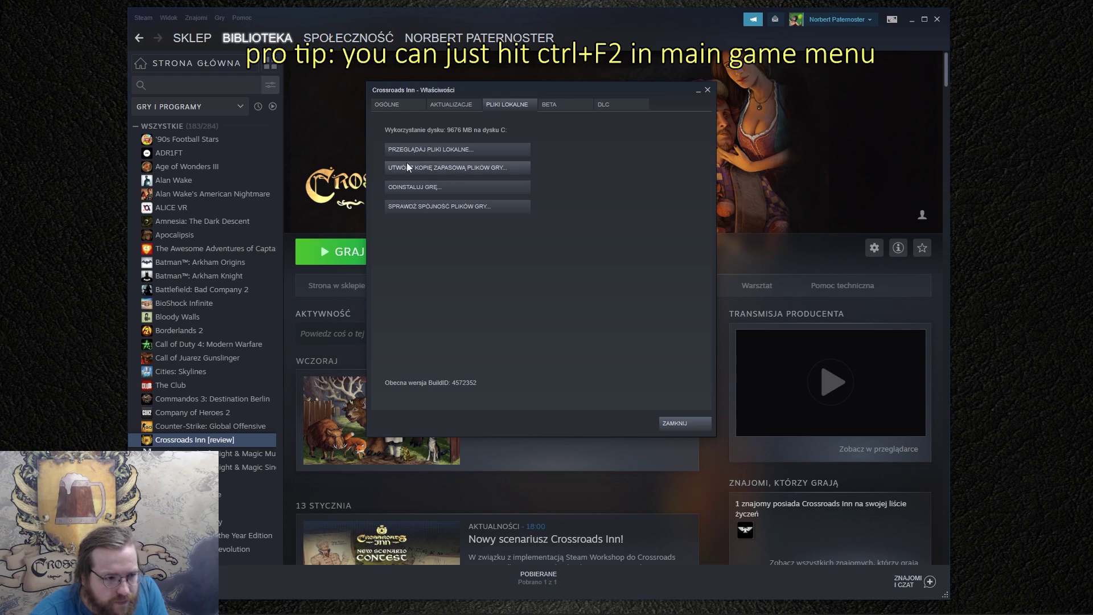
left_click(413, 149)
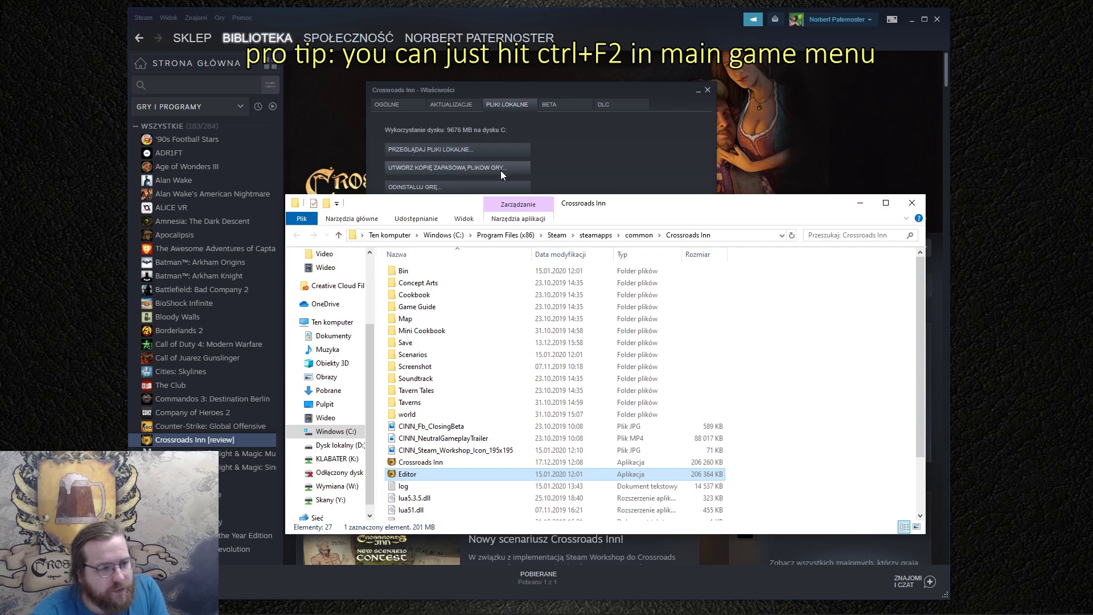
Launch the Editor application from the Crossroads Inn installation folder.
left_click_drag(686, 212, 647, 89)
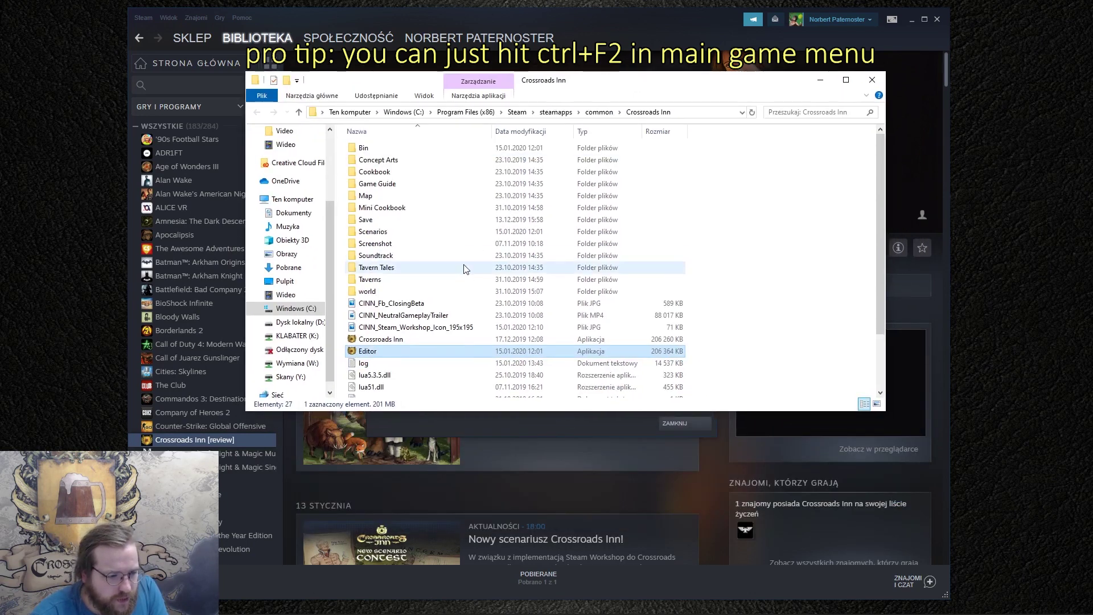
scroll(432, 284, "down", 2)
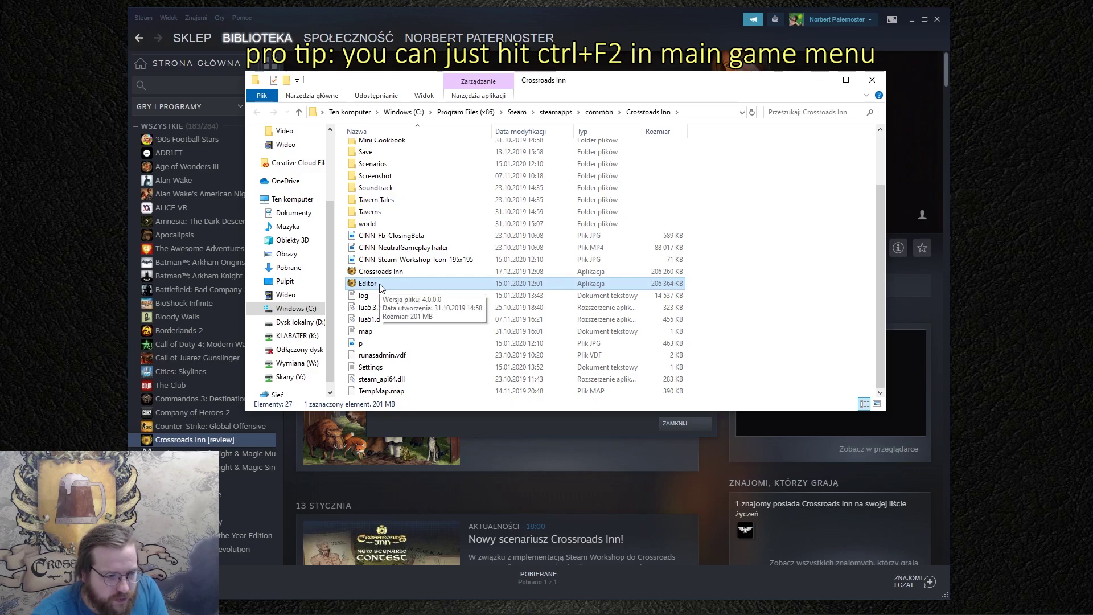
double_click(367, 283)
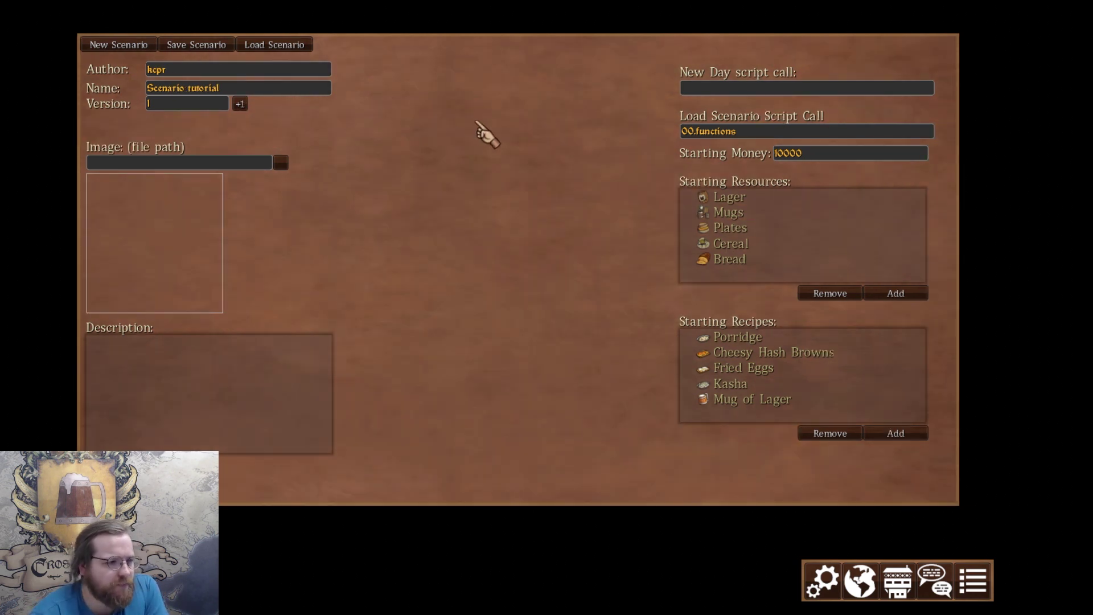
Save the scenario as scenario_tutorial in the D:\crossroads_scenarios folder.
left_click(199, 45)
double_click(399, 204)
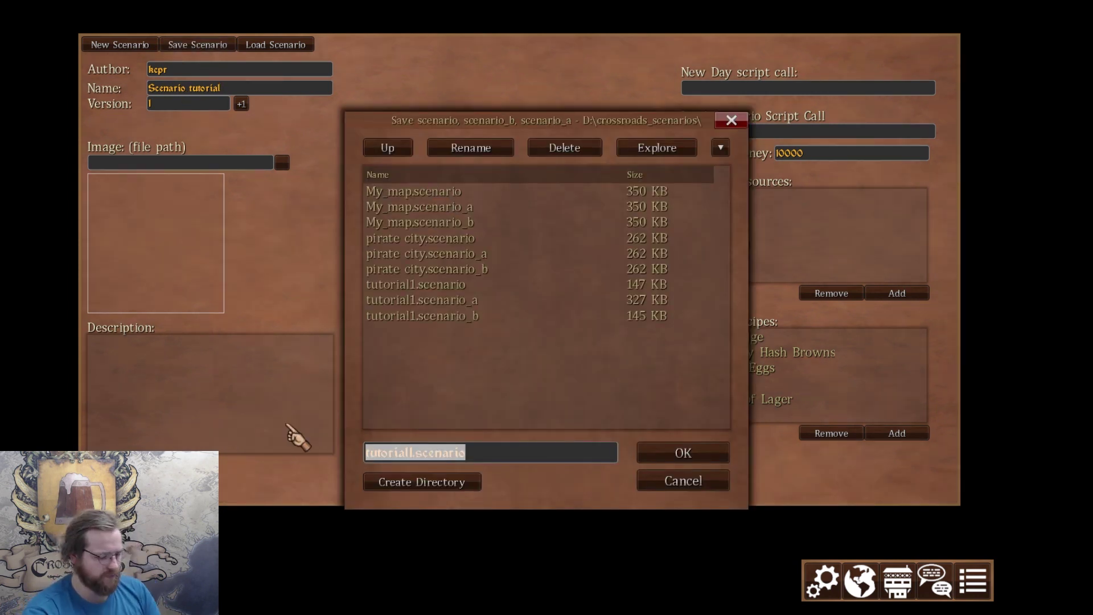
type("S")
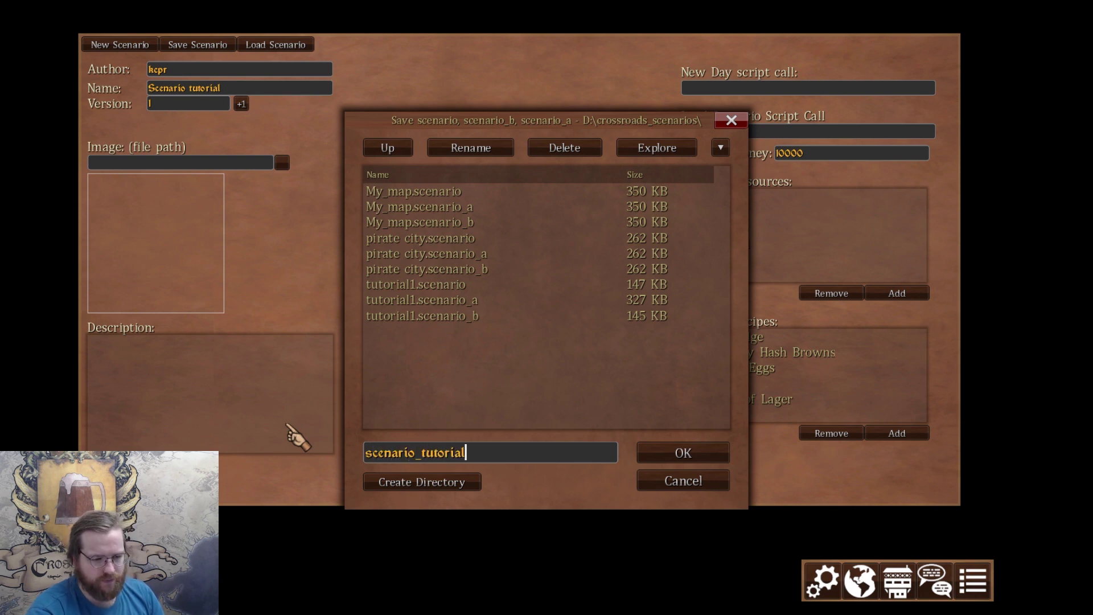
left_click(683, 452)
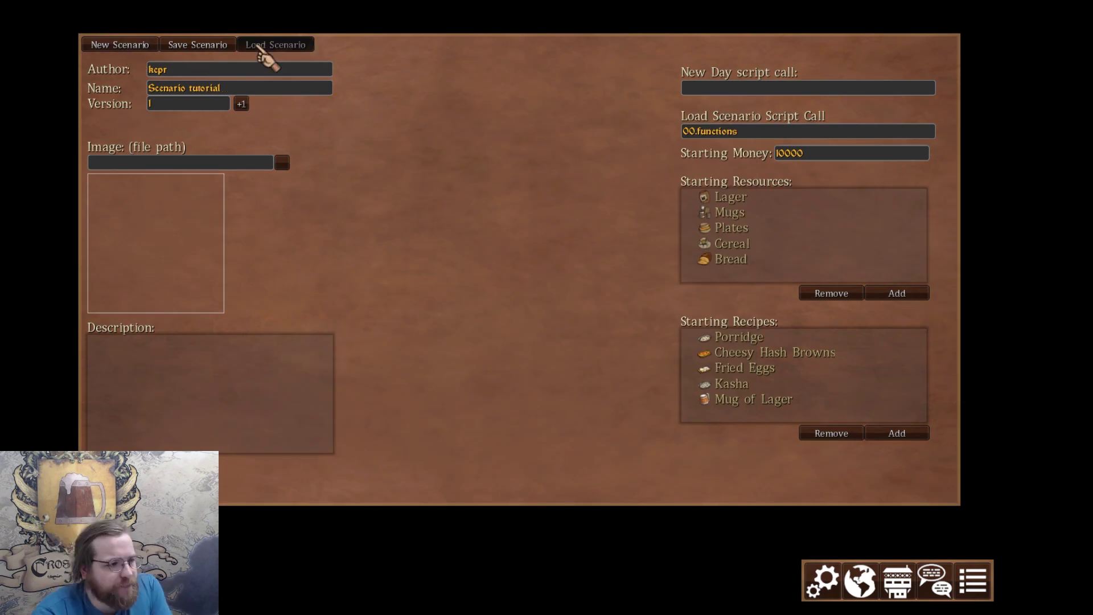
left_click(260, 47)
left_click(410, 285)
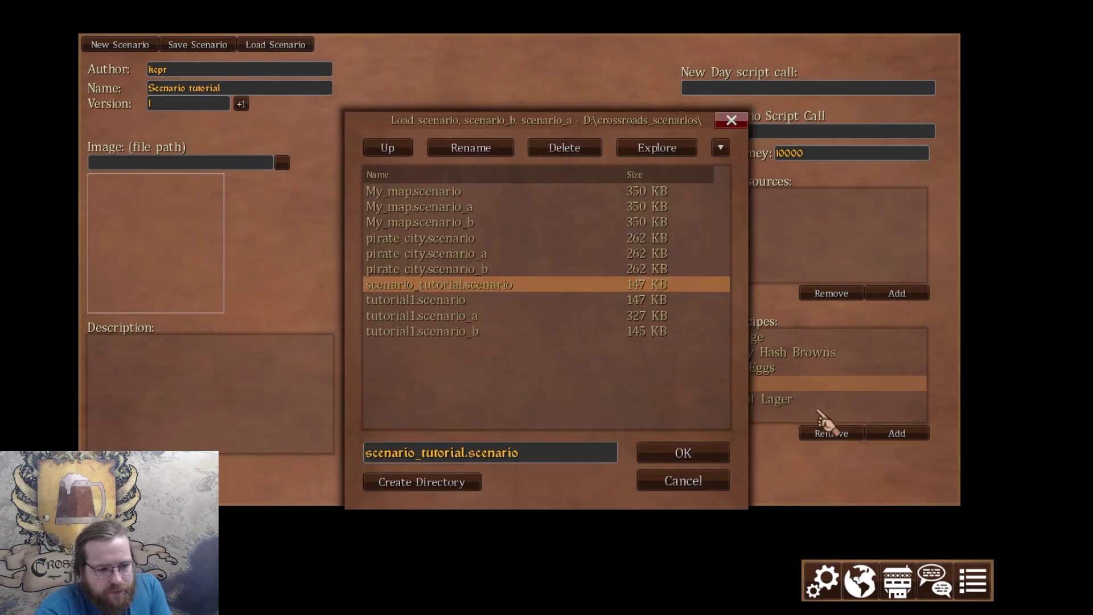
left_click(683, 481)
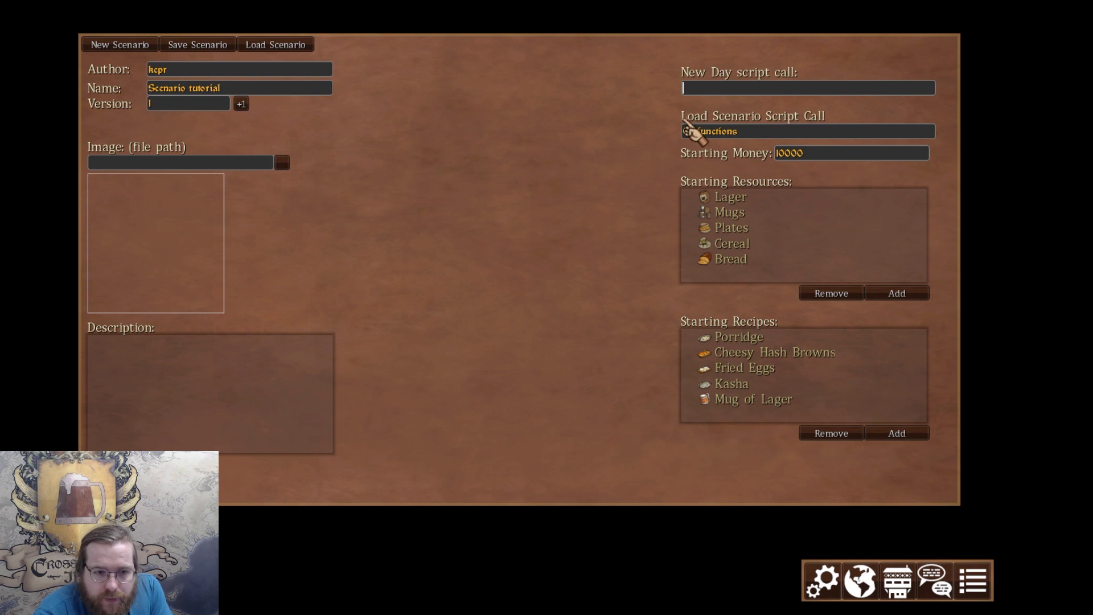
Set the scenario's Load Scenario Script Call to 00.functions.
left_click_drag(743, 130, 631, 118)
left_click(752, 132)
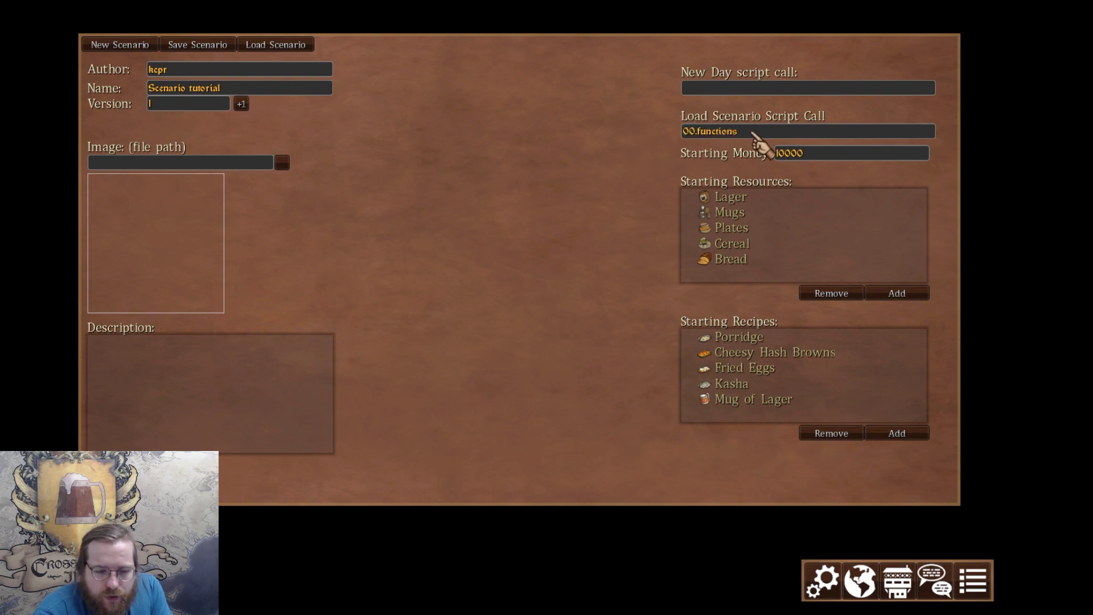
left_click_drag(747, 135, 585, 115)
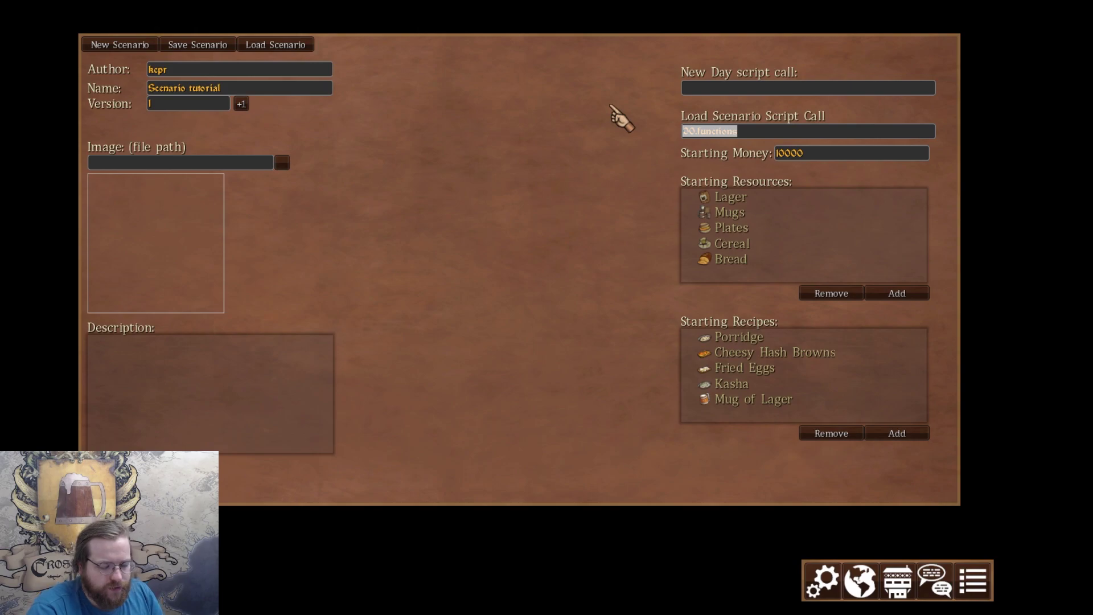
type("00.")
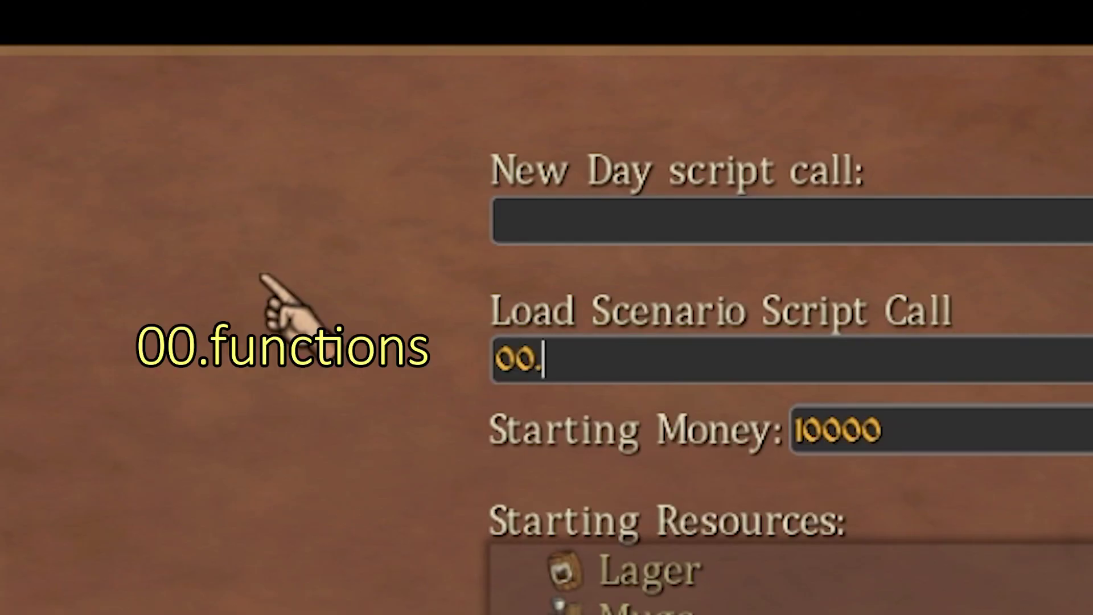
type("functions")
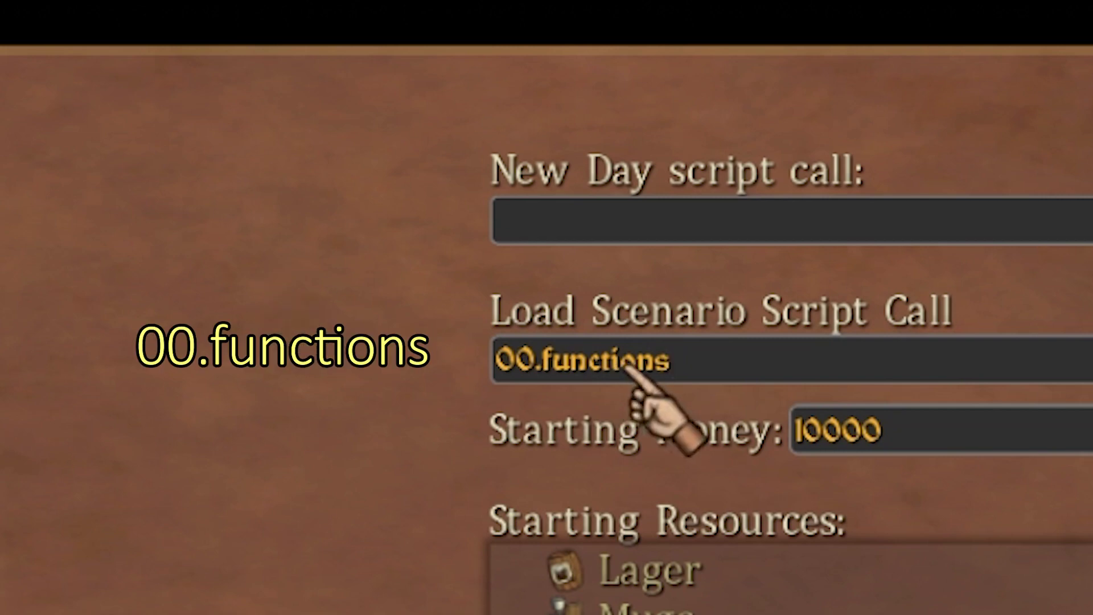
left_click_drag(660, 364, 447, 382)
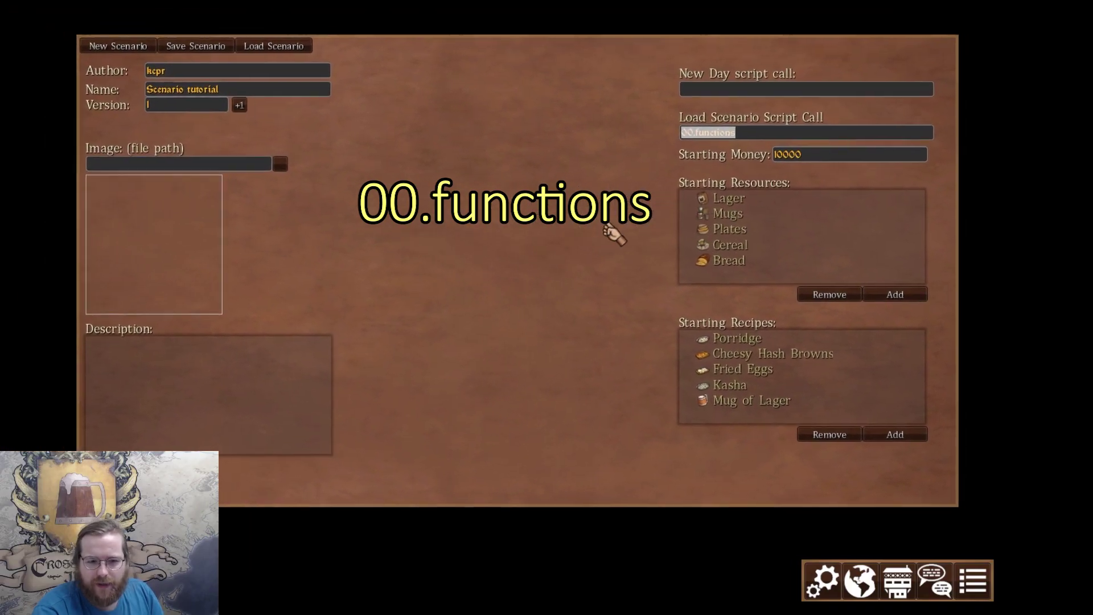
left_click(677, 110)
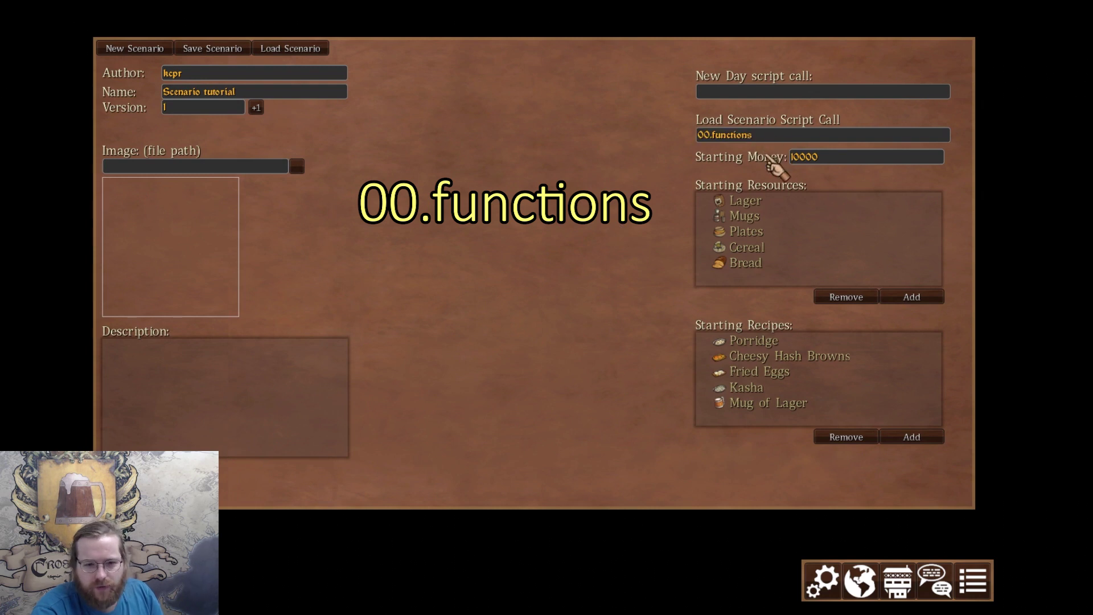
Set the scenario's starting money to 1999999 and select Bread among the starting resources.
left_click_drag(848, 161, 575, 154)
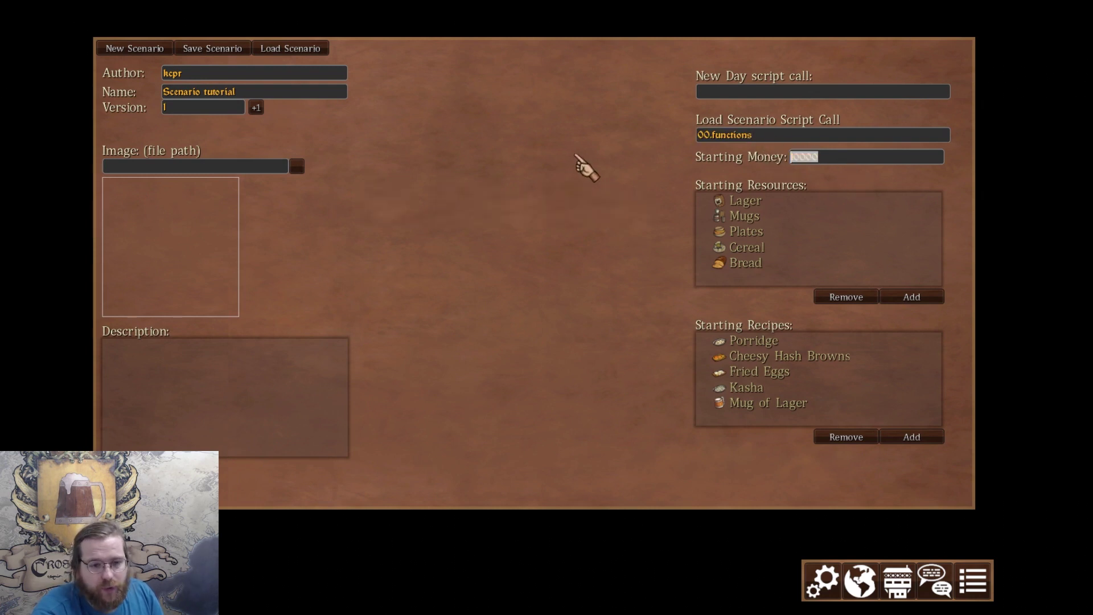
type("1999999")
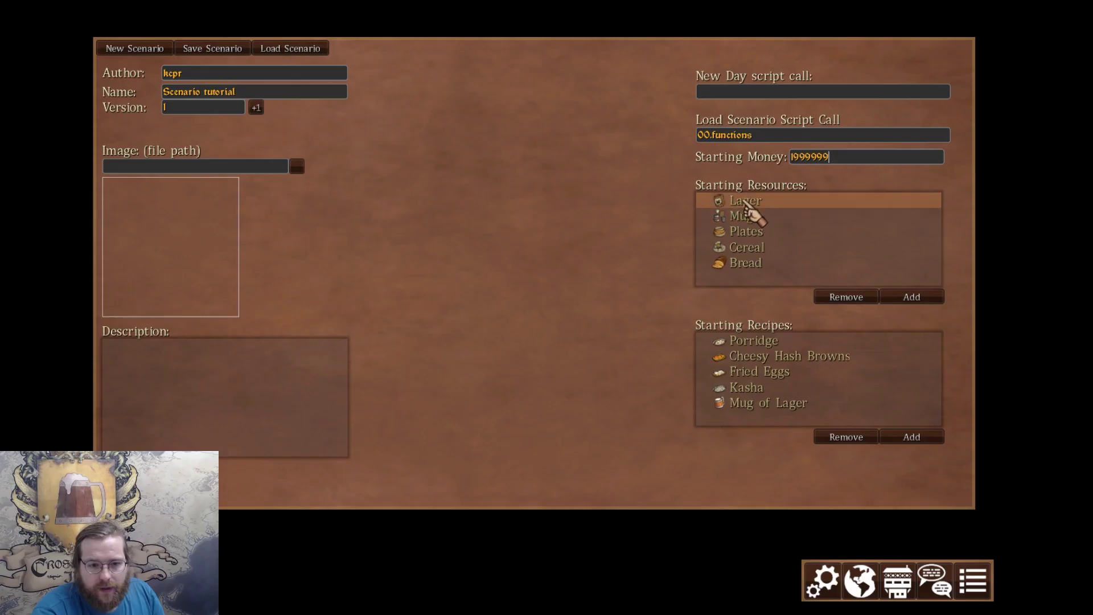
left_click(763, 263)
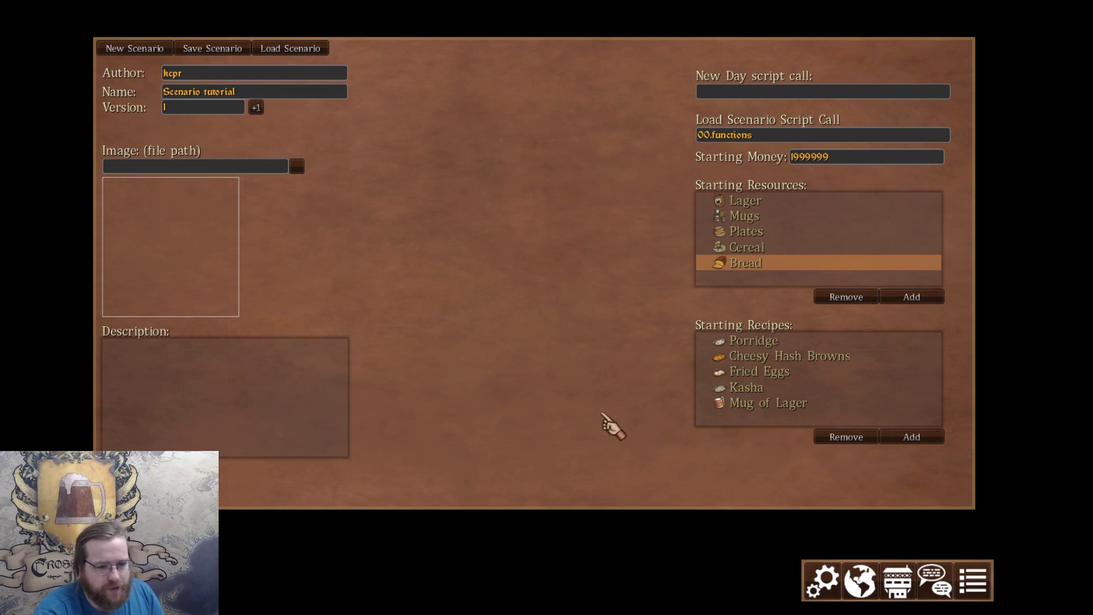
Save the scenario again, overwriting the existing file scenario_tutorial.scenario.
left_click(212, 49)
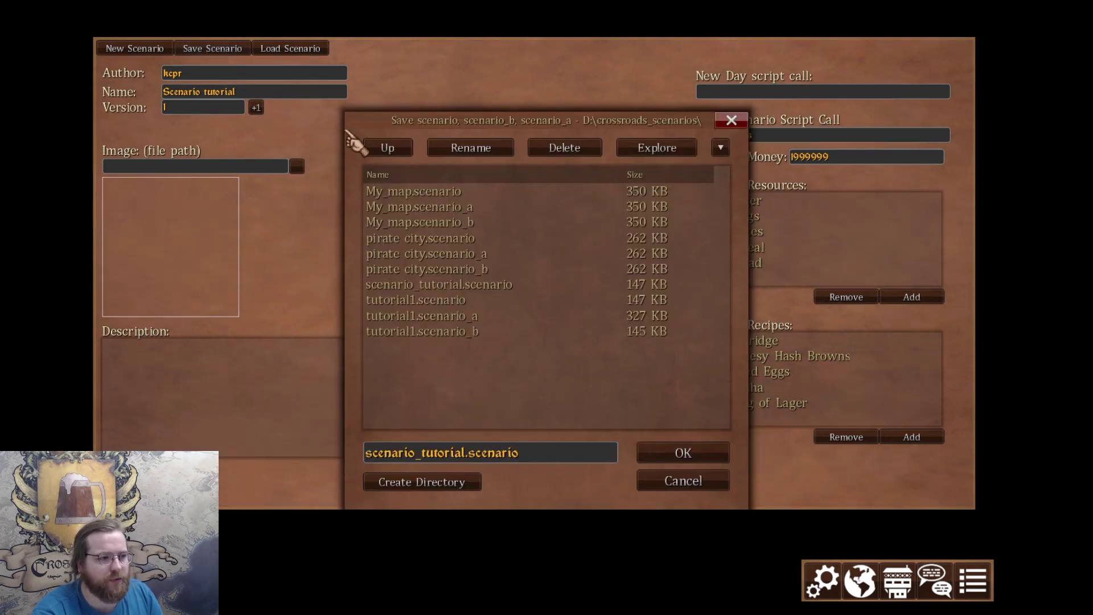
double_click(397, 289)
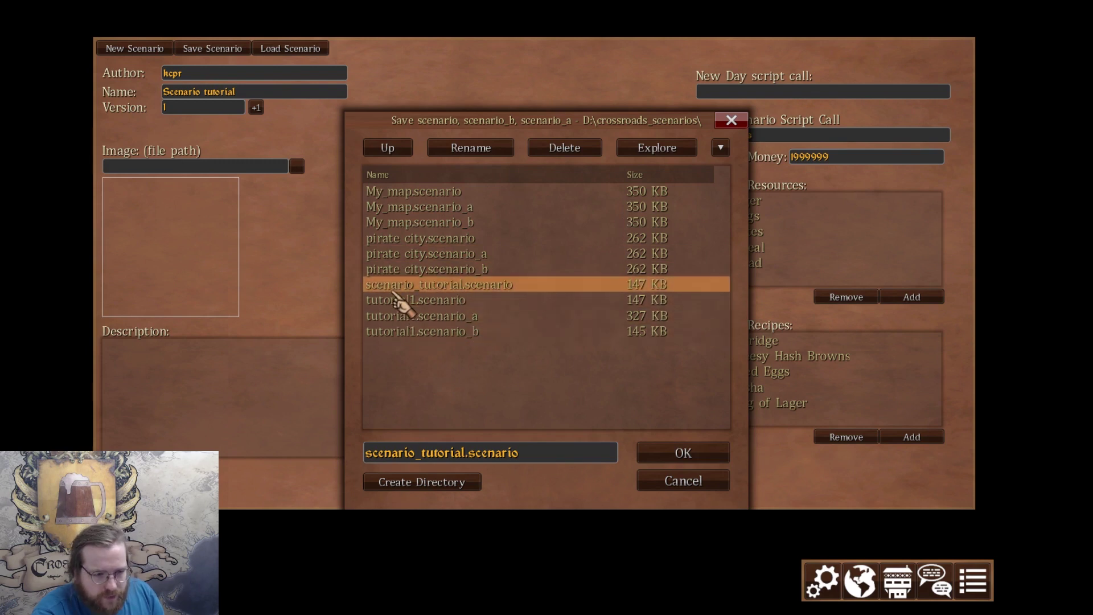
left_click(446, 345)
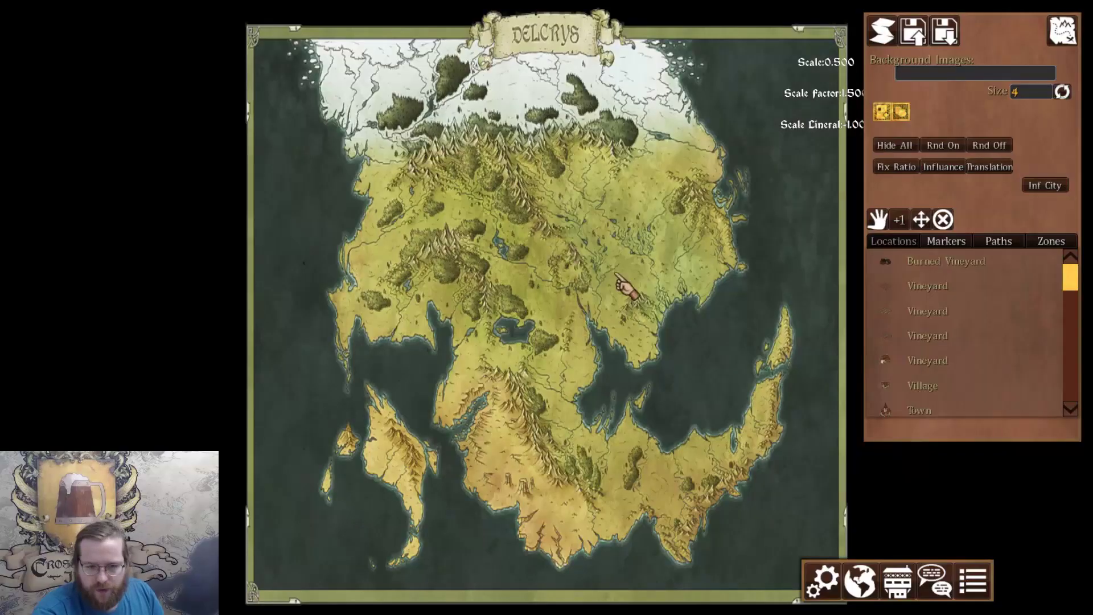
scroll(820, 196, "up", 2)
scroll(688, 163, "down", 1)
left_click(1062, 92)
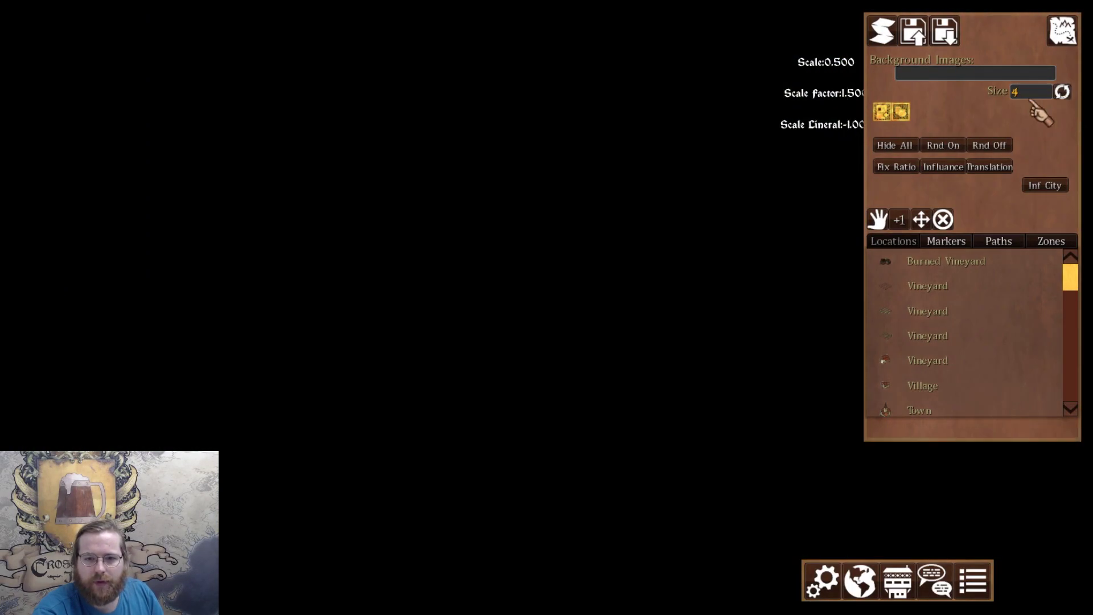
scroll(547, 210, "up", 1)
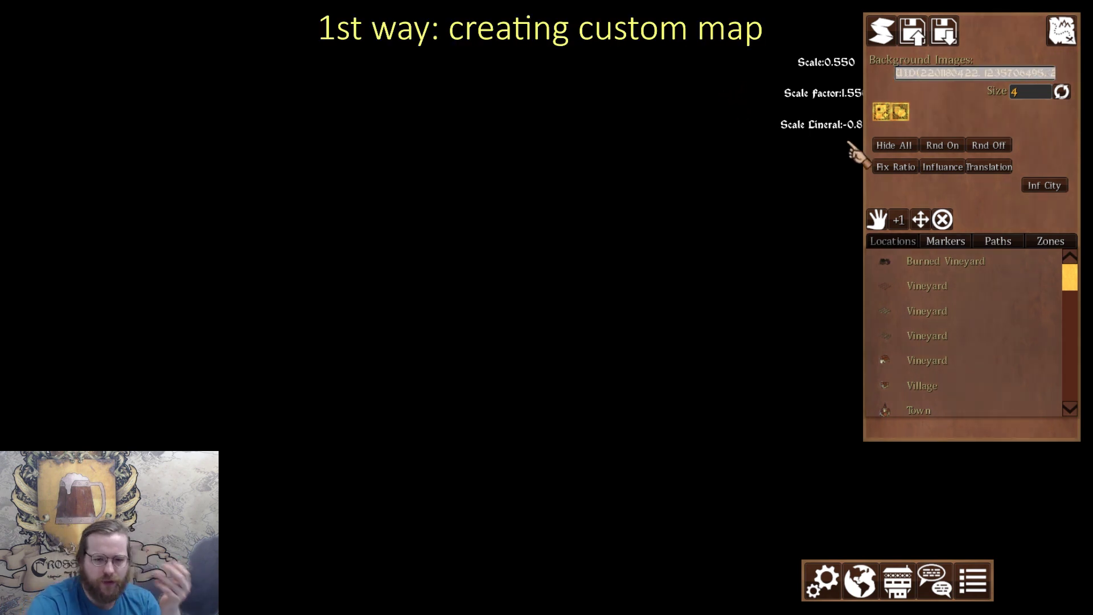
left_click(1061, 91)
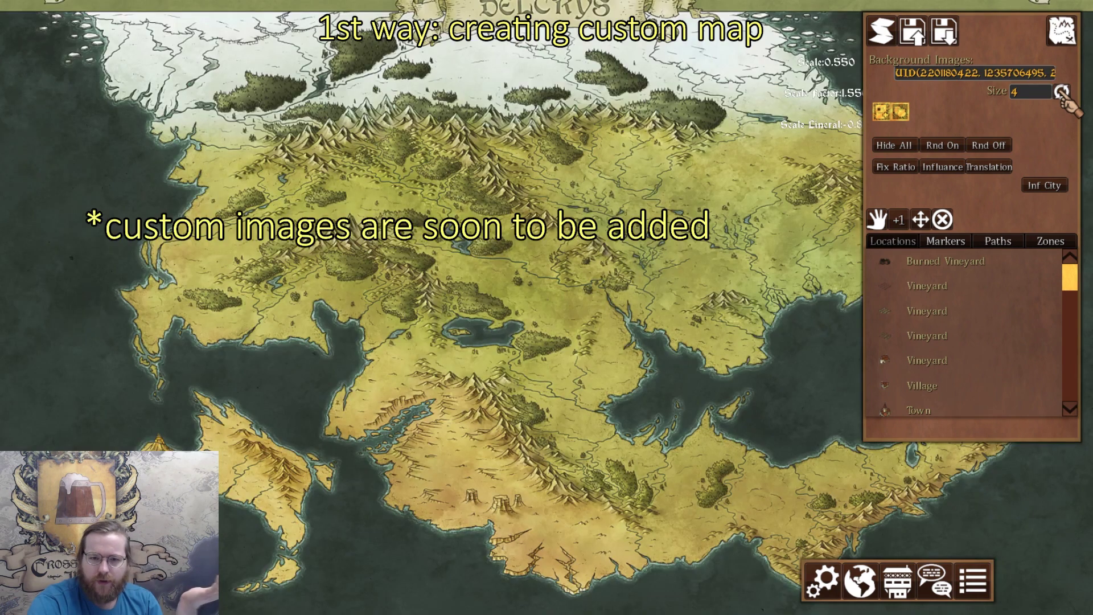
left_click_drag(1048, 73, 859, 76)
left_click(909, 74)
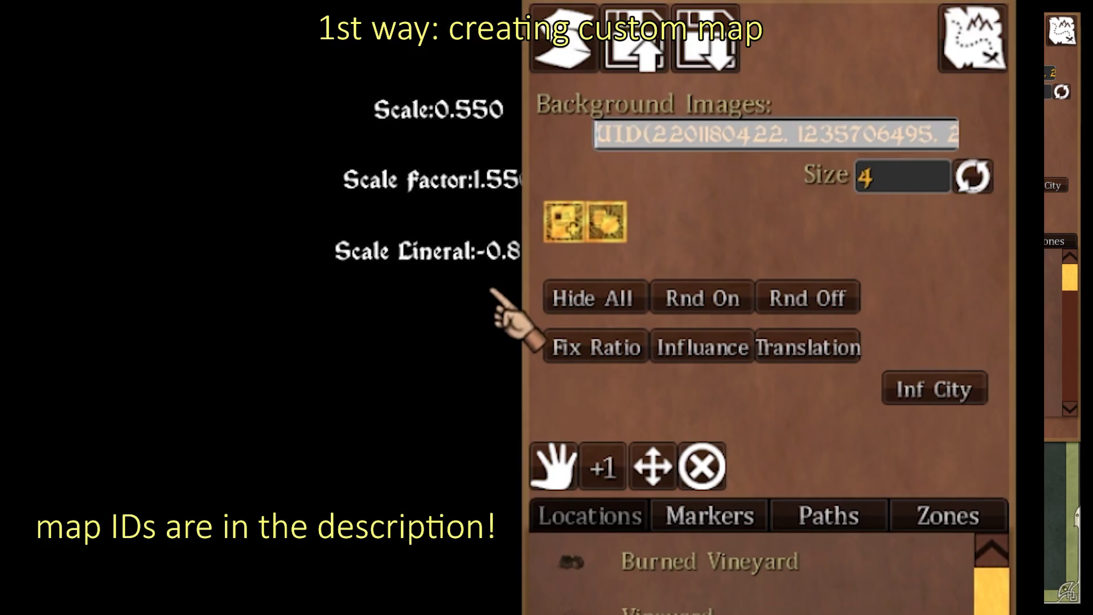
left_click(971, 179)
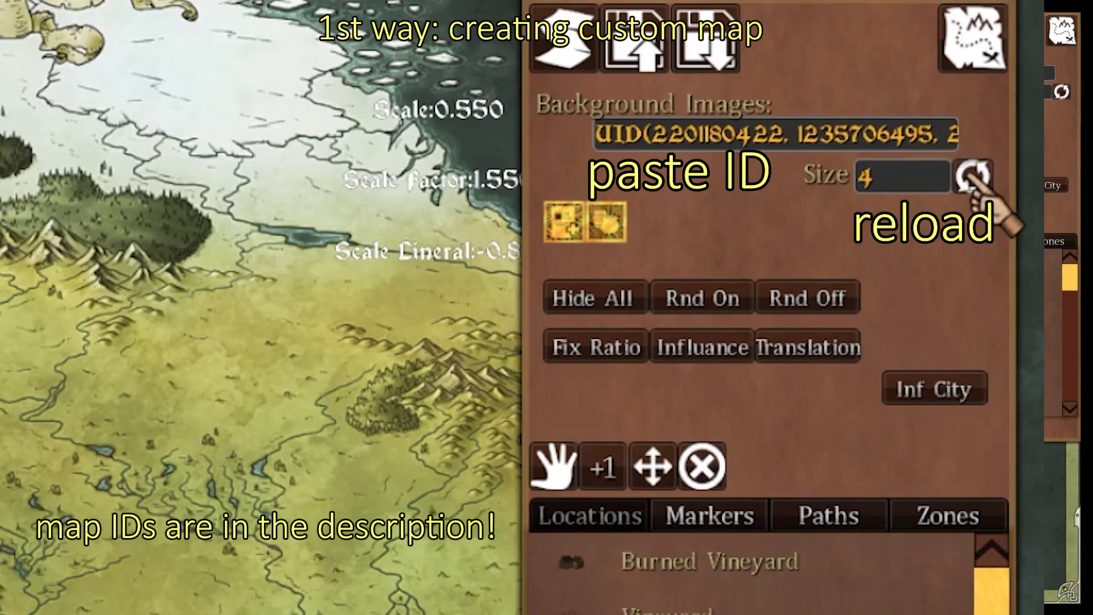
scroll(435, 226, "up", 3)
scroll(462, 213, "down", 3)
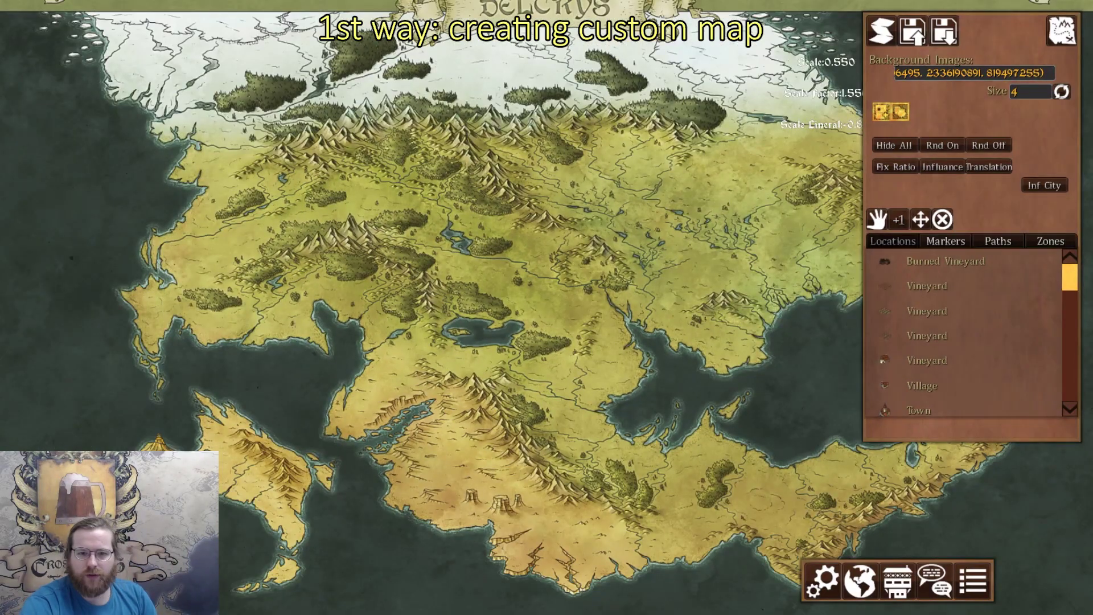
left_click_drag(1050, 74, 649, 83)
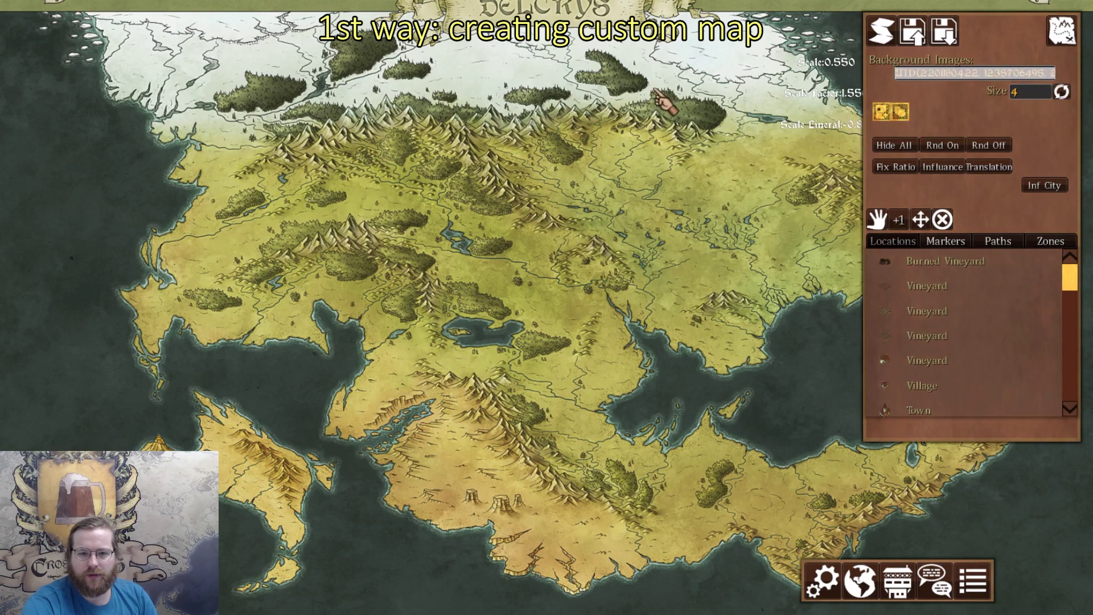
key("ctrl+v")
left_click(1061, 92)
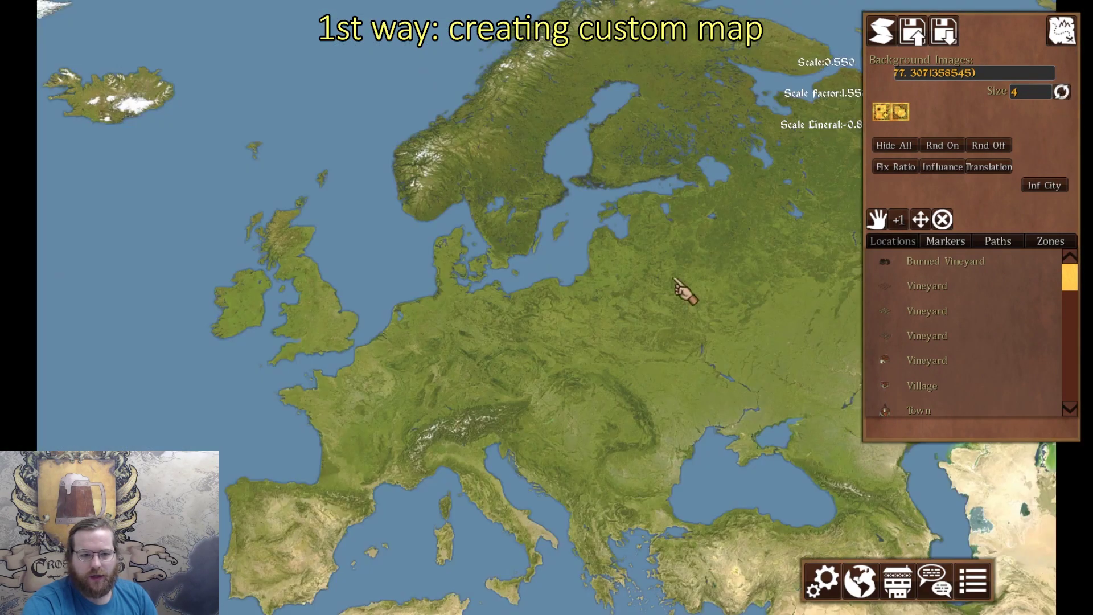
scroll(693, 286, "up", 6)
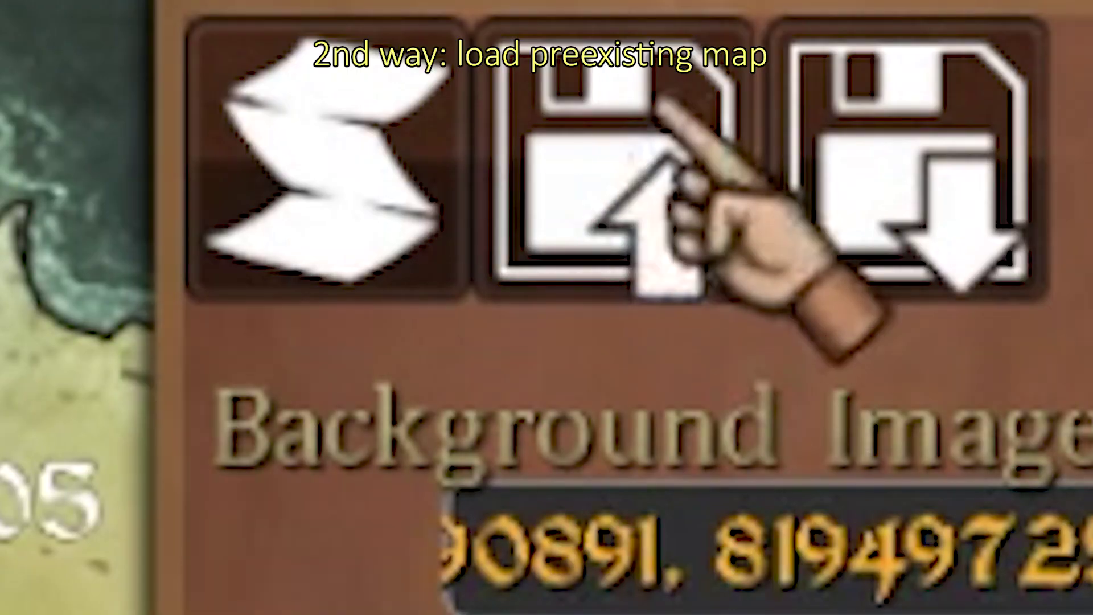
Load the existing map file map_delcrys_basic.map into the scenario.
left_click(913, 33)
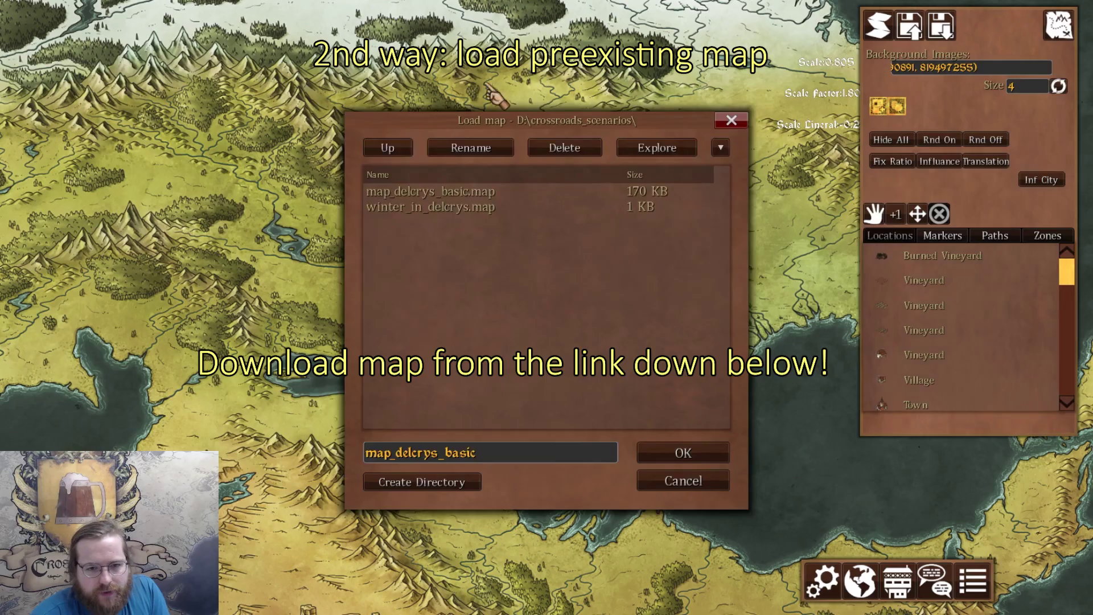
left_click(403, 194)
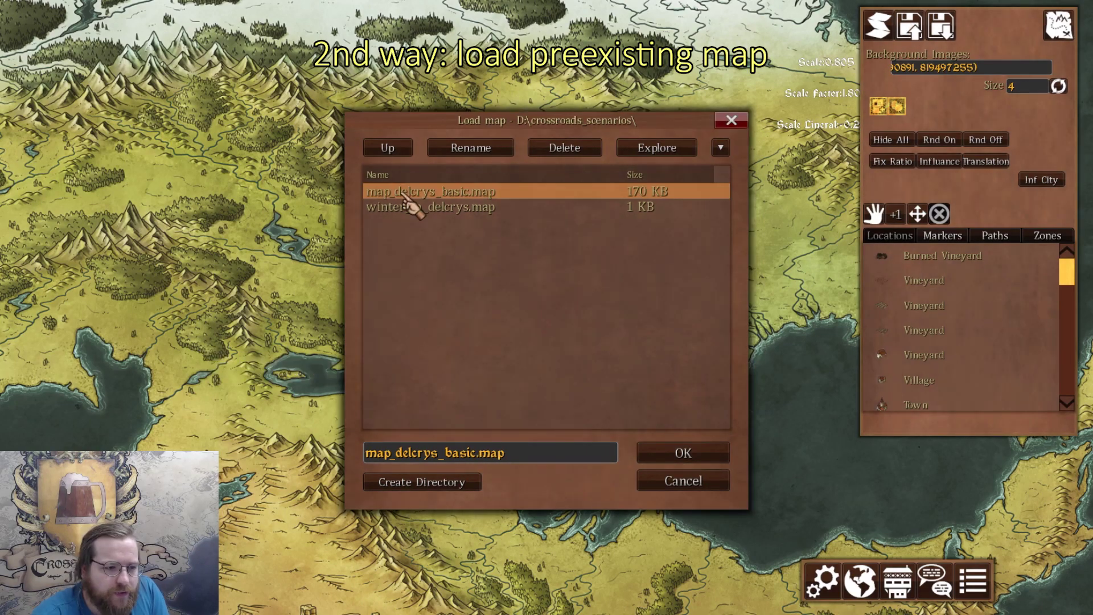
left_click(683, 453)
Examine the loaded Delcrys map's locations, roads and sea routes.
scroll(631, 273, "up", 3)
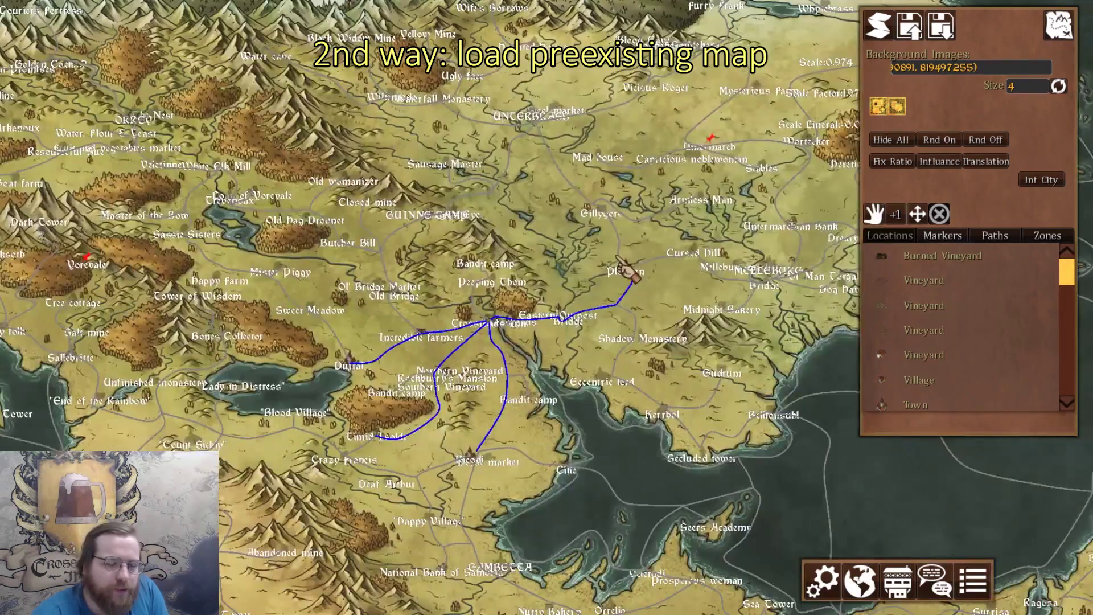
scroll(433, 271, "up", 7)
left_click_drag(495, 256, 438, 246)
scroll(291, 154, "down", 1)
scroll(297, 170, "down", 7)
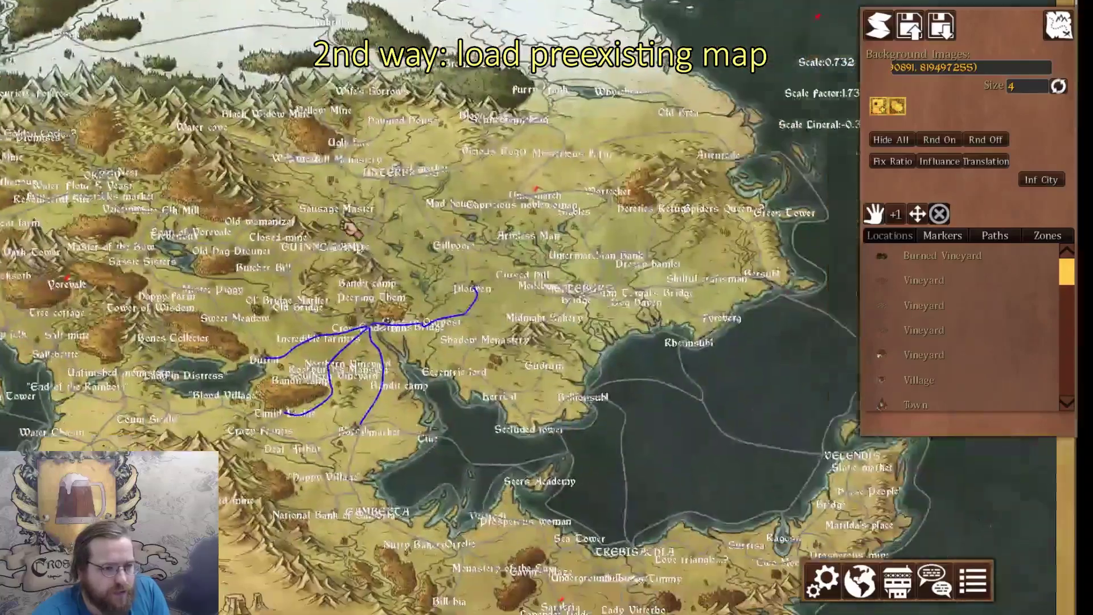
scroll(344, 223, "up", 10)
left_click_drag(343, 223, 94, 6)
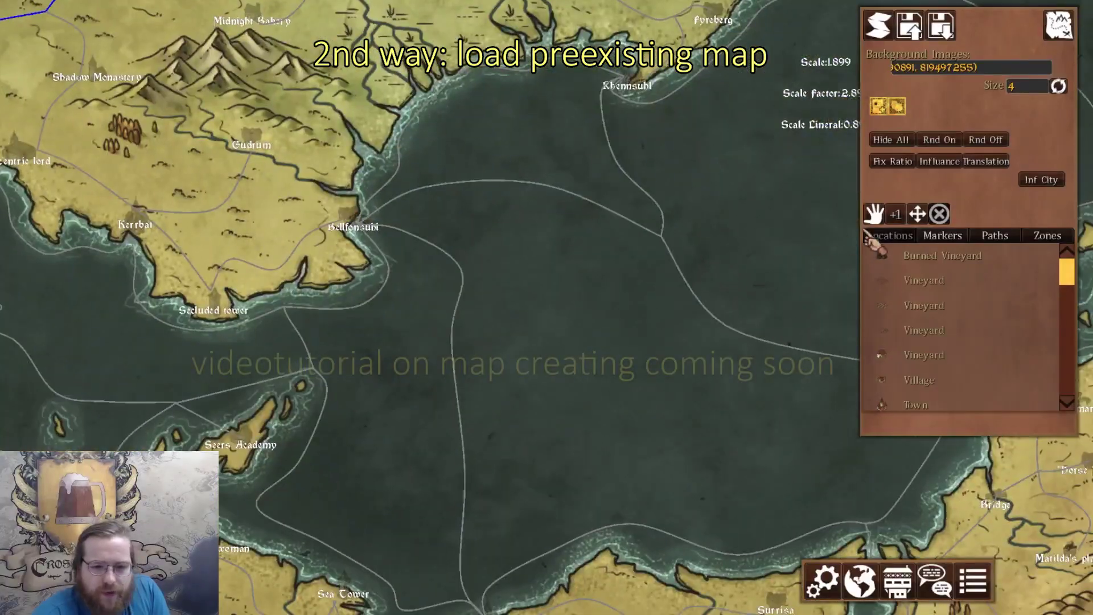
Look through the map's markers, paths and zones, and display the Wax zone on the map.
left_click(942, 235)
left_click(993, 235)
left_click(1037, 235)
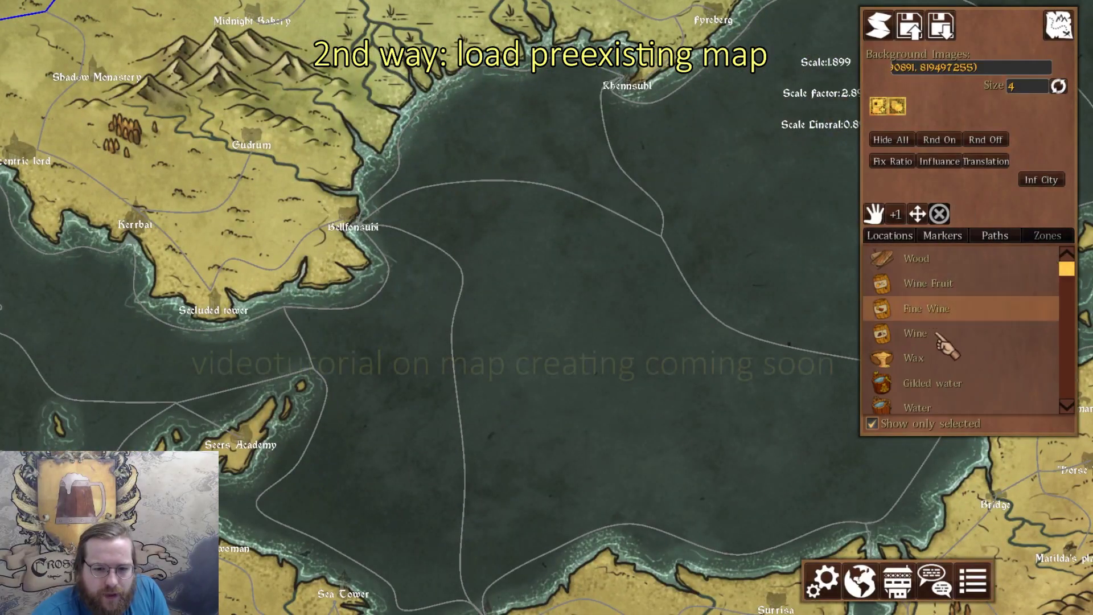
left_click(908, 361)
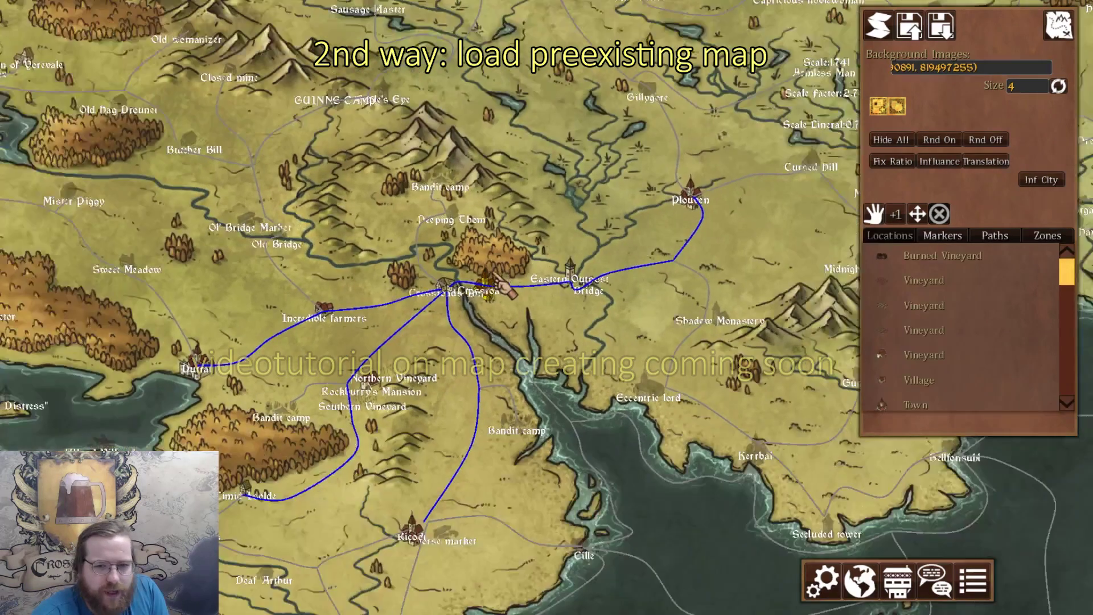
scroll(504, 287, "down", 6)
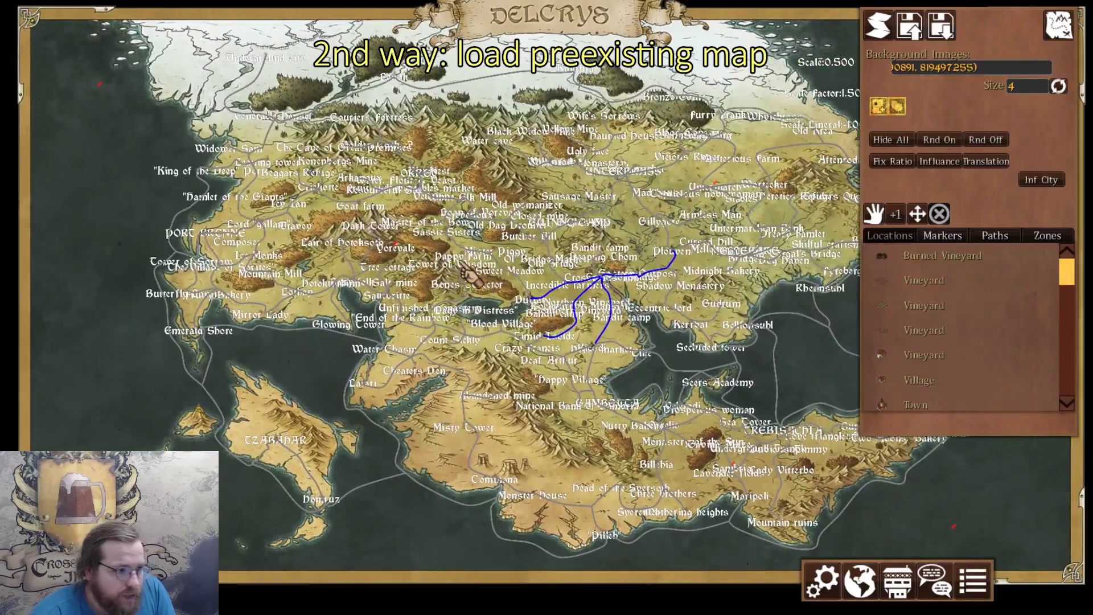
mouse_move(461, 263)
left_mouse_down()
mouse_move(420, 284)
mouse_move(455, 265)
left_mouse_up()
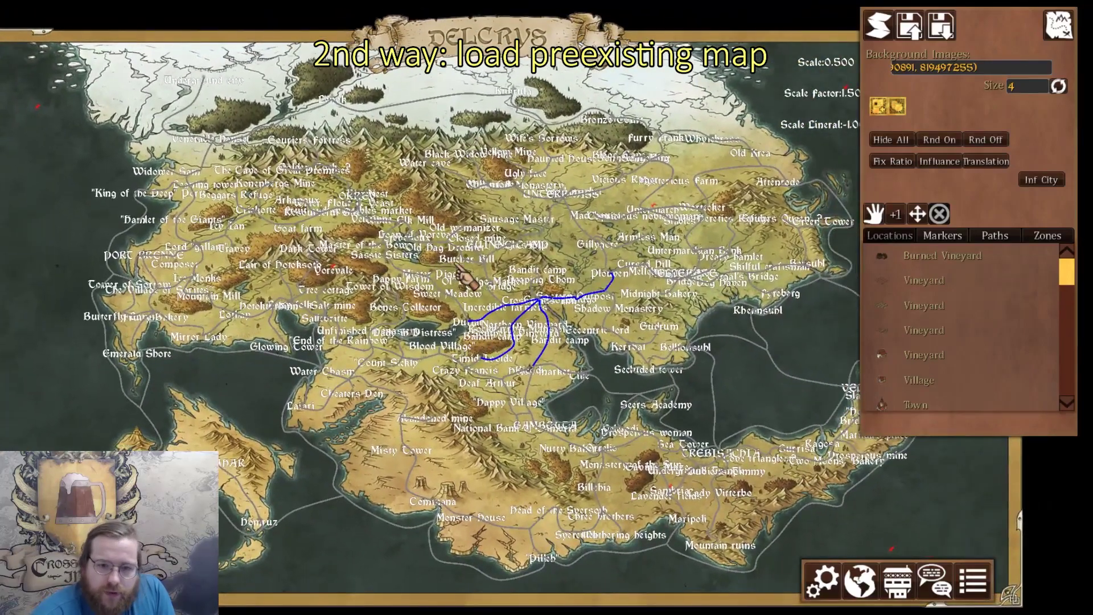
left_click(910, 29)
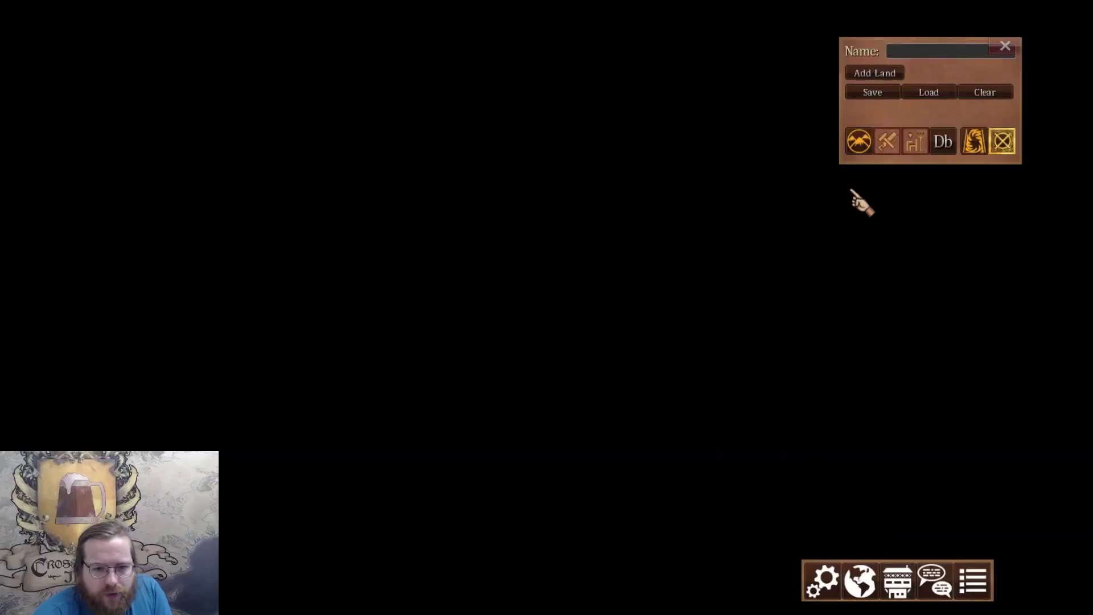
Add land in the tavern editor and build an empty room on it.
left_click(861, 77)
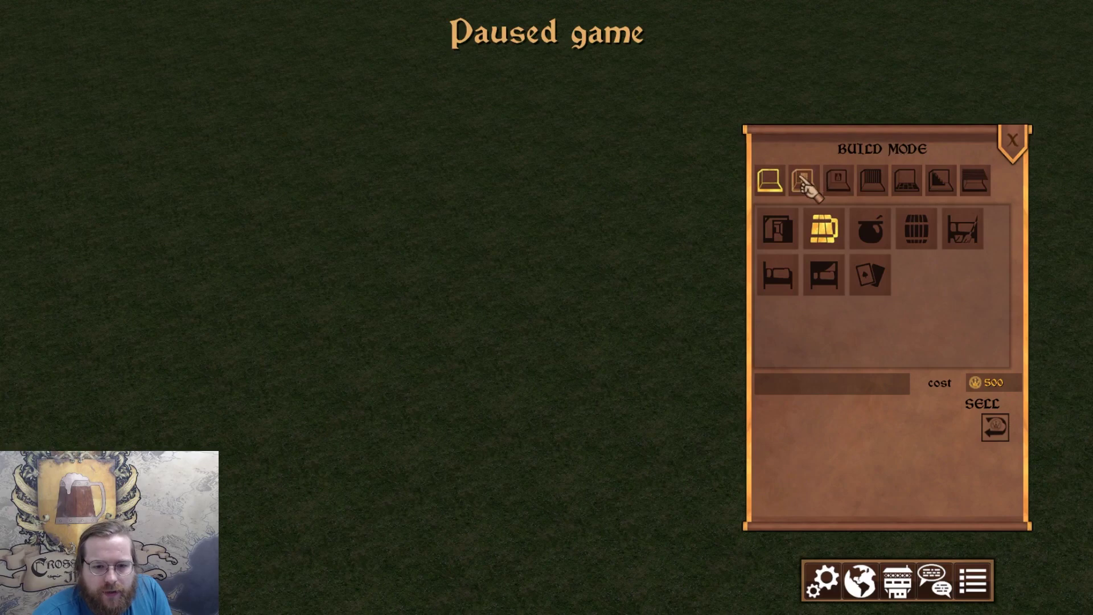
left_click(783, 234)
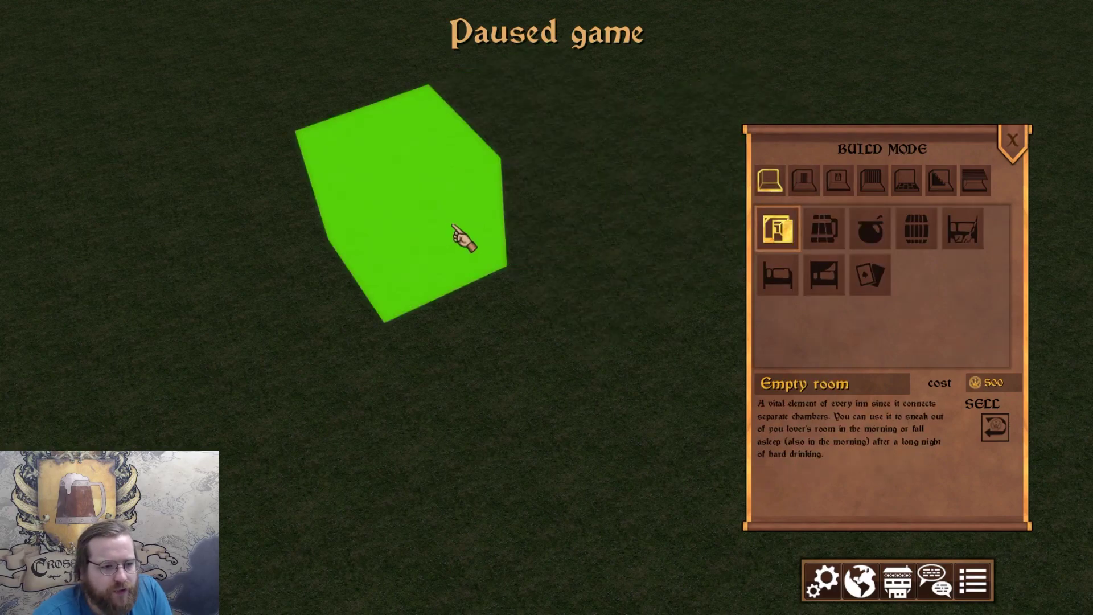
left_click(501, 204)
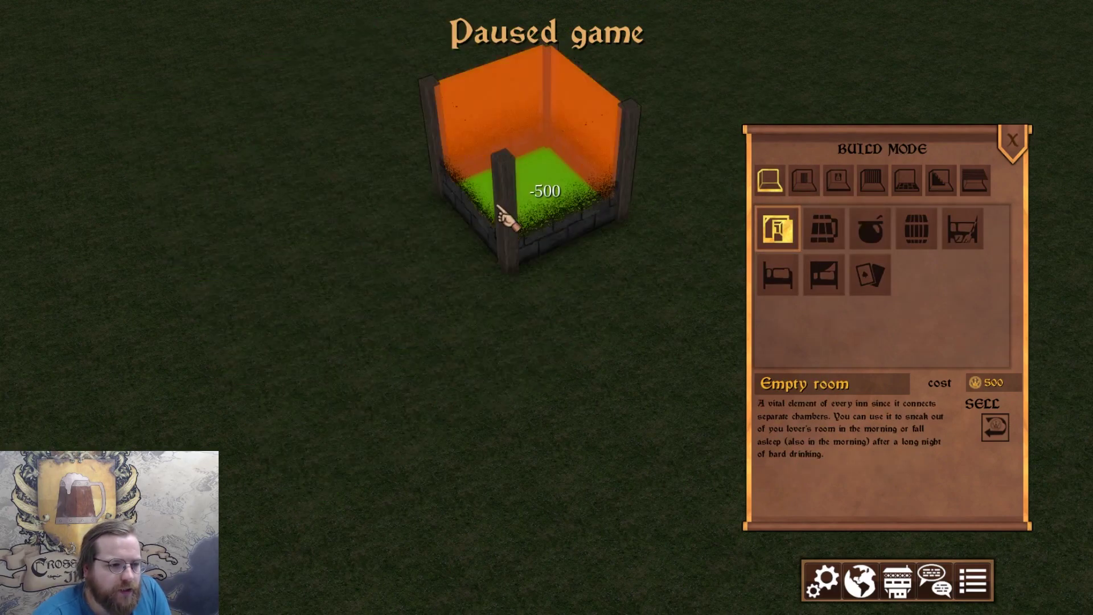
Build further empty rooms next to the first one.
left_click(423, 239)
middle_click_drag(424, 239, 384, 257)
left_click(383, 258)
left_click(402, 327)
left_click(481, 229)
left_click(437, 158)
left_click(538, 119)
Sell the empty rooms built on the land.
scroll(546, 126, "down", 3)
key("s")
key("d")
left_click_drag(518, 154, 587, 165)
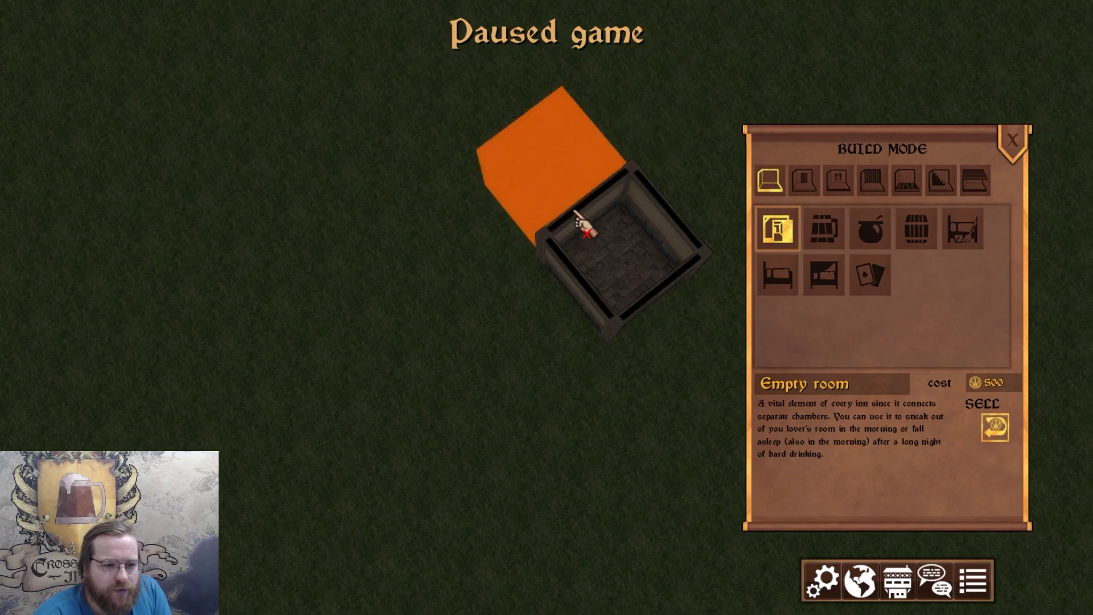
scroll(598, 268, "down", 3)
middle_click_drag(597, 268, 647, 229)
scroll(647, 231, "down", 3)
scroll(652, 239, "up", 1)
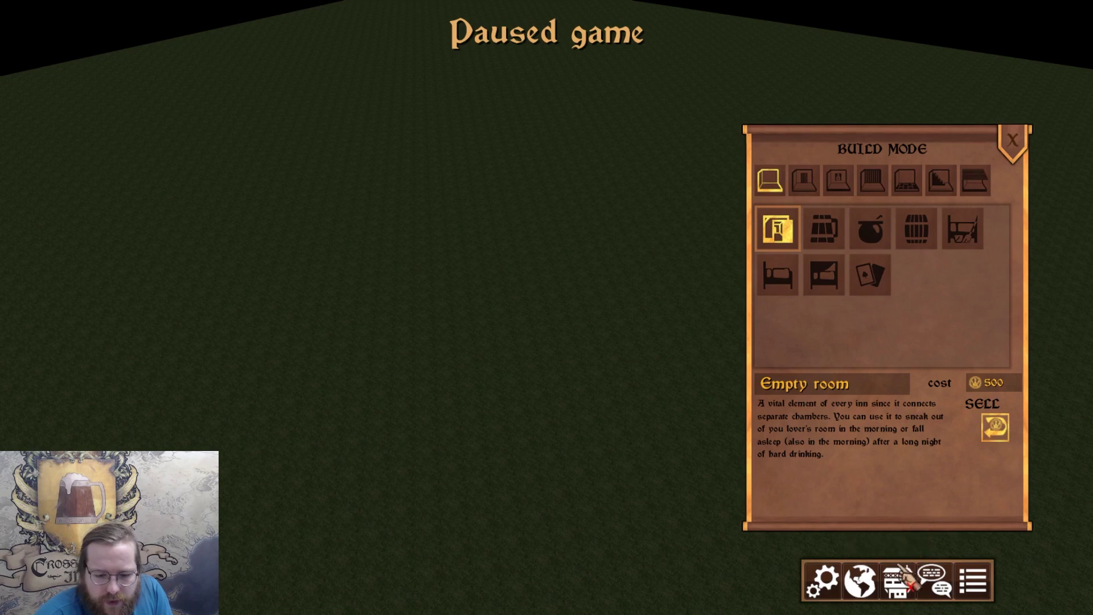
Return to the tavern land settings and examine where the left and right portals sit on the land.
left_click(898, 581)
middle_click_drag(847, 201, 827, 286)
scroll(822, 285, "down", 3)
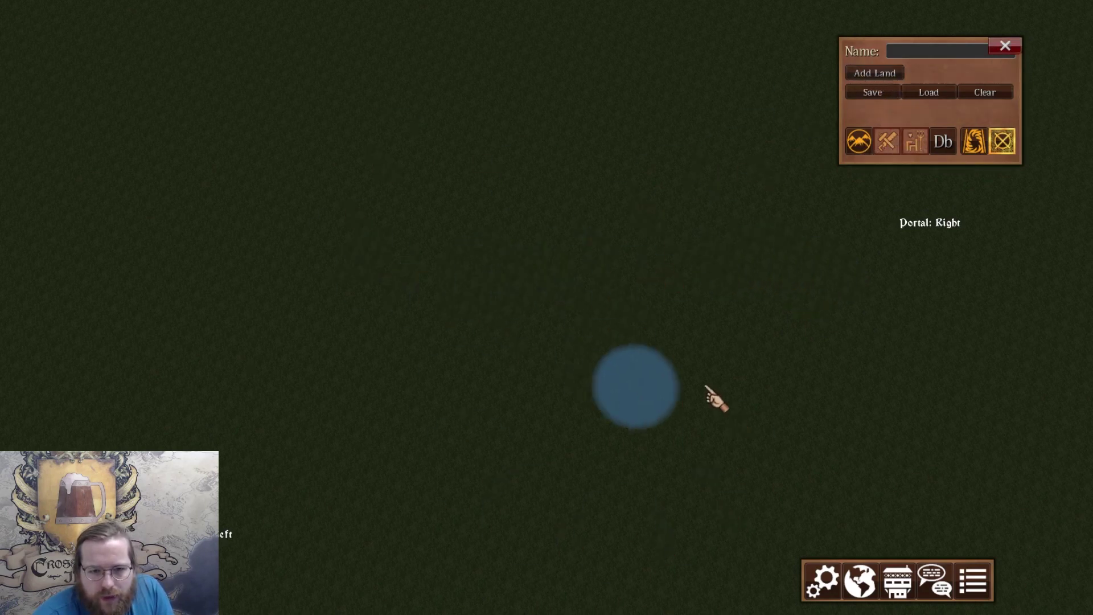
middle_click_drag(558, 327, 478, 308)
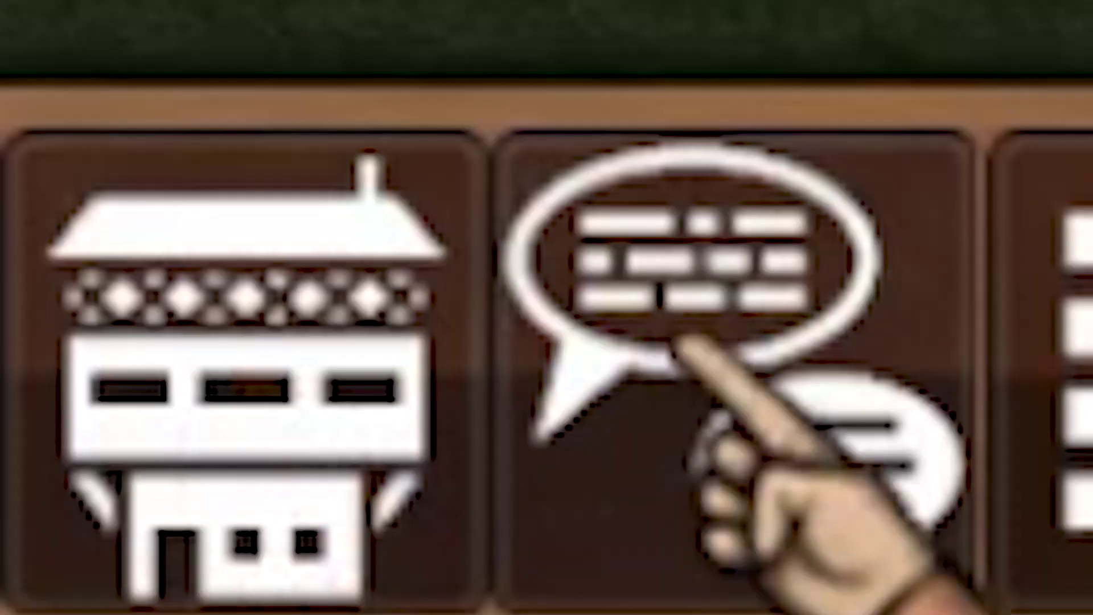
Start a new conversation in the dialogue editor with dialog1 as both its name and its unique ID.
left_click(927, 581)
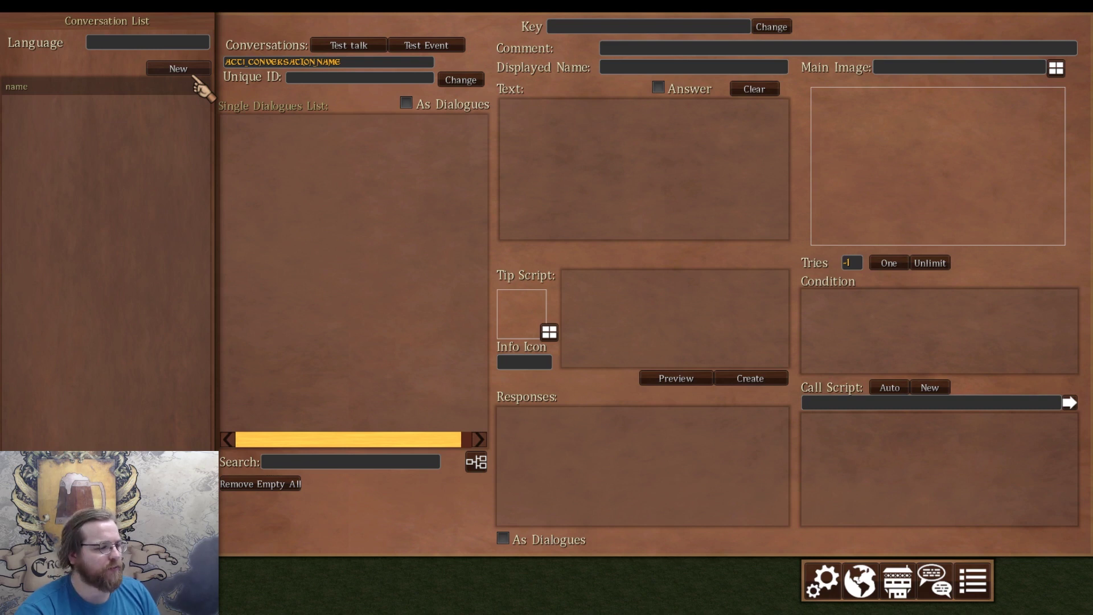
left_click(202, 69)
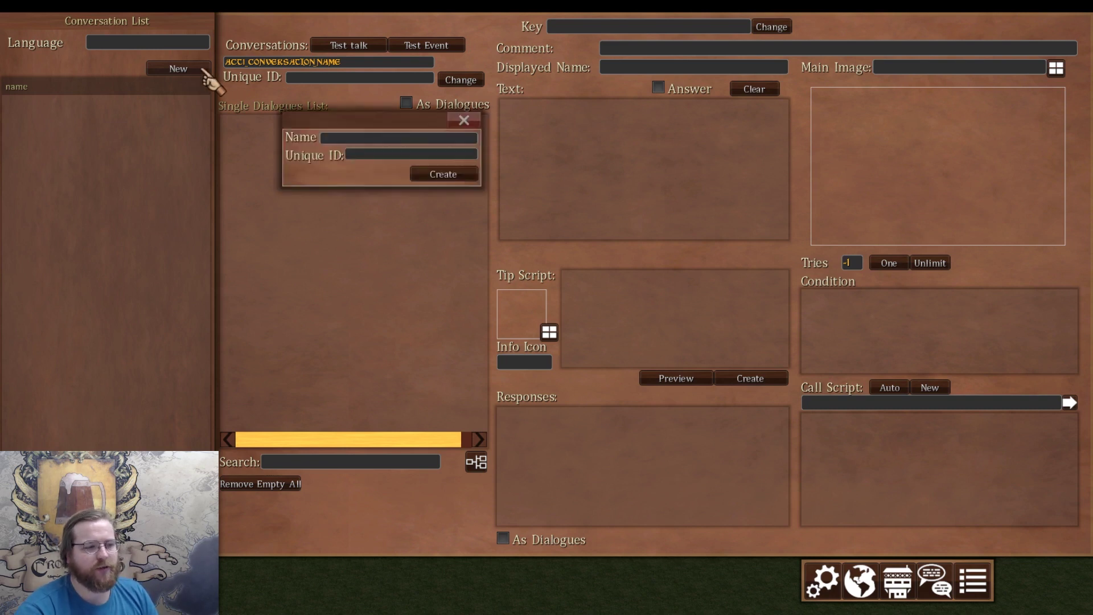
left_click(333, 139)
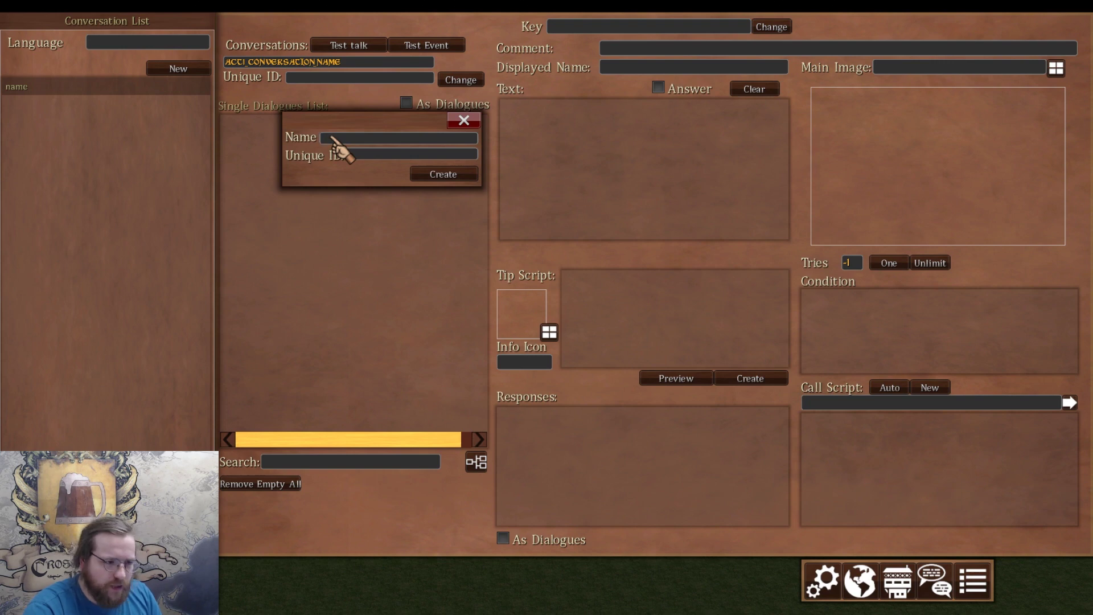
type("dialog")
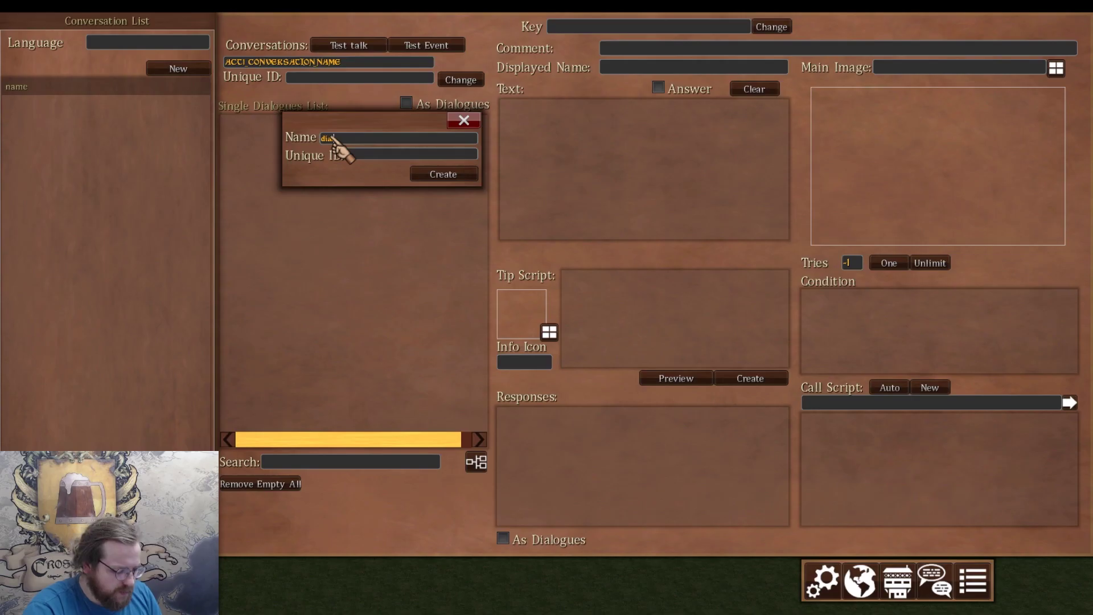
key("Tab")
type("dialog")
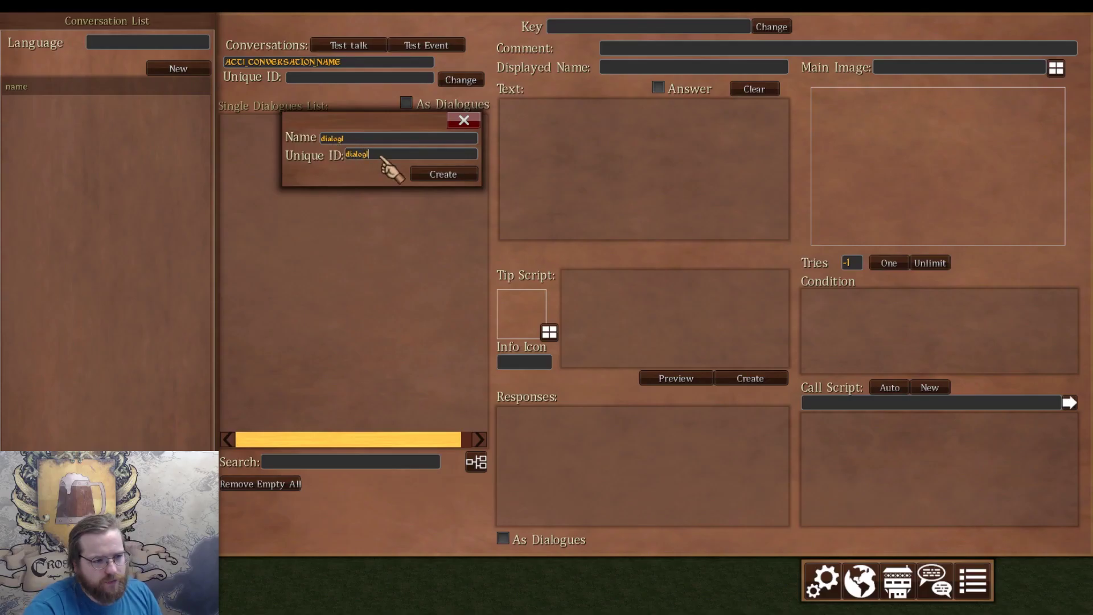
Change the new conversation's name to "dialog1 arrival", then create the conversation and select it.
left_click(345, 139)
left_click_drag(345, 139, 226, 121)
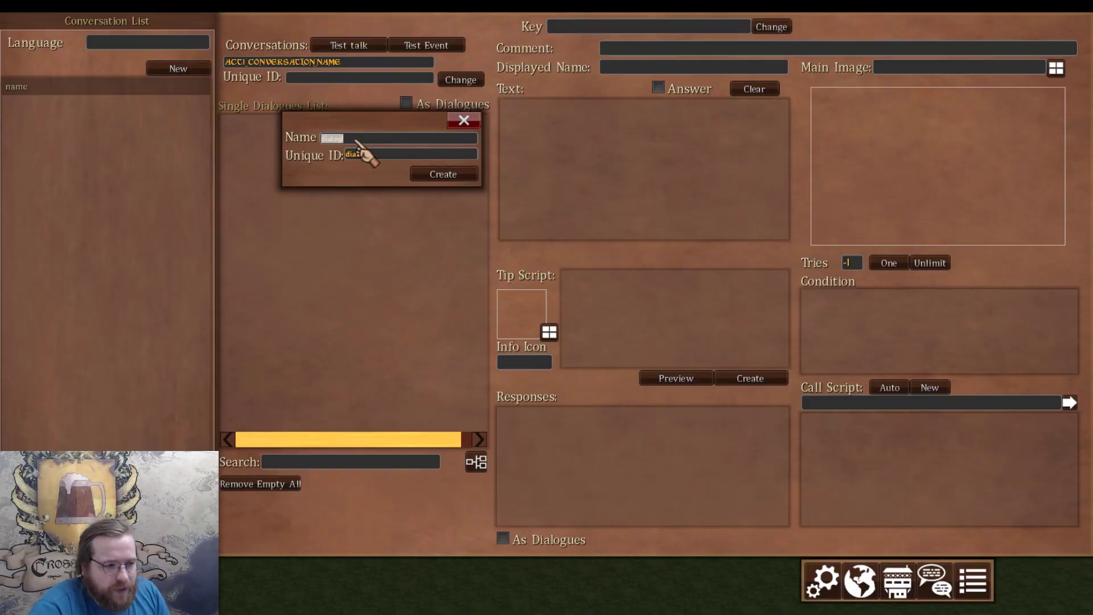
left_click(351, 139)
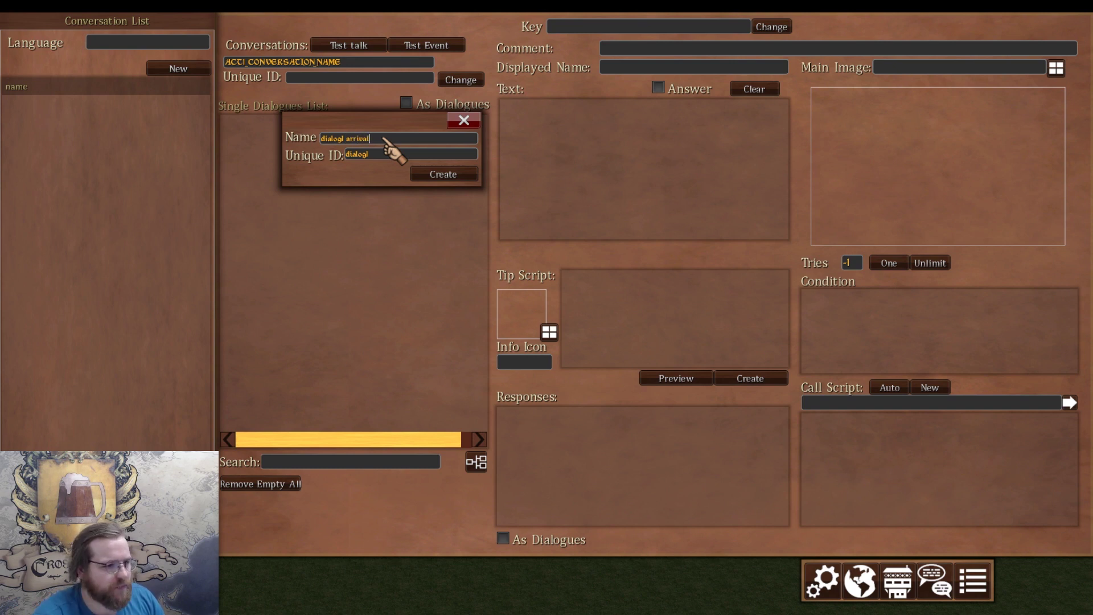
left_click(444, 174)
left_click(29, 105)
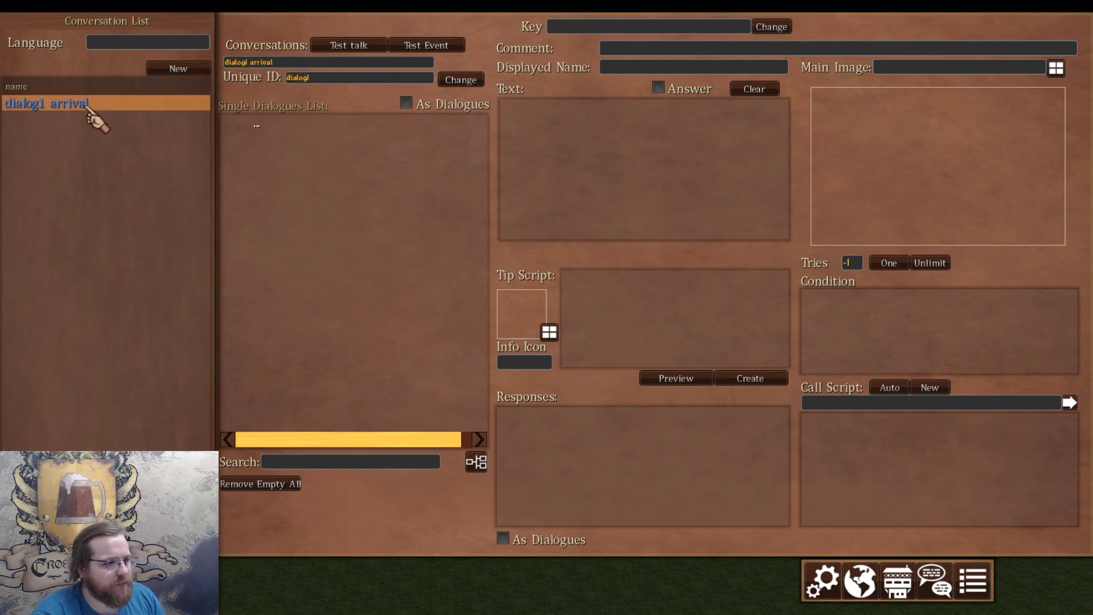